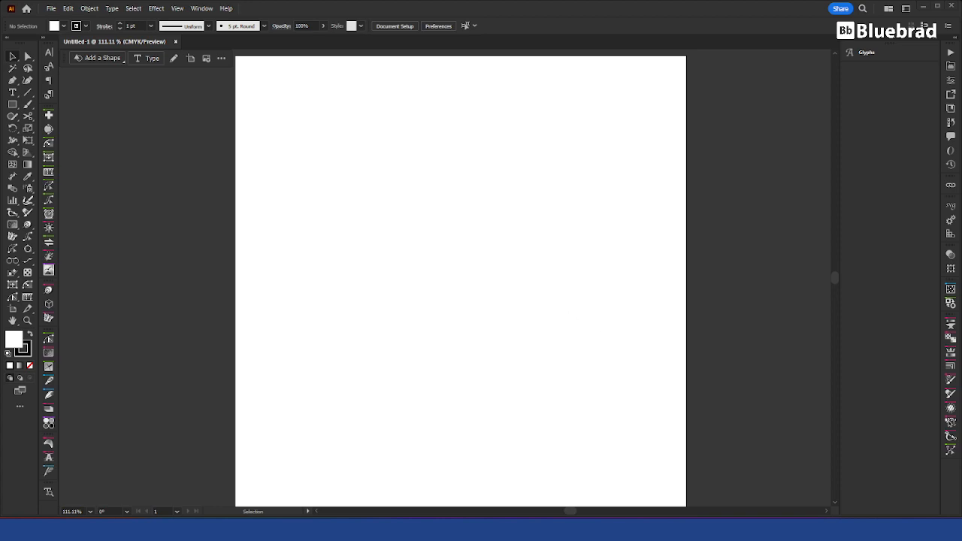
Step: View the boat and jet ski reference images in the Facebook post
{"action": "left_click_drag", "start_coordinate": [327, 69], "coordinate": [307, 1]}
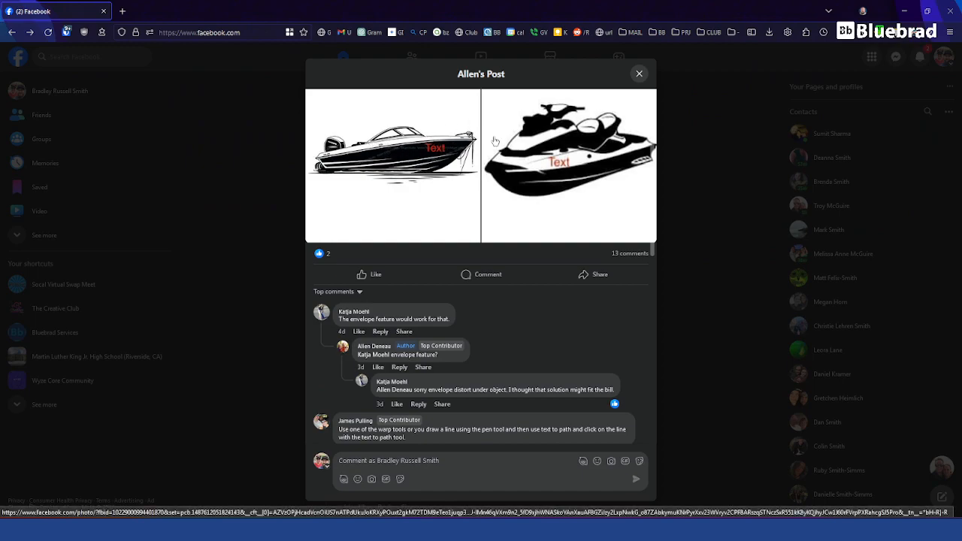
{"action": "left_click_drag", "start_coordinate": [419, 7], "coordinate": [451, 0]}
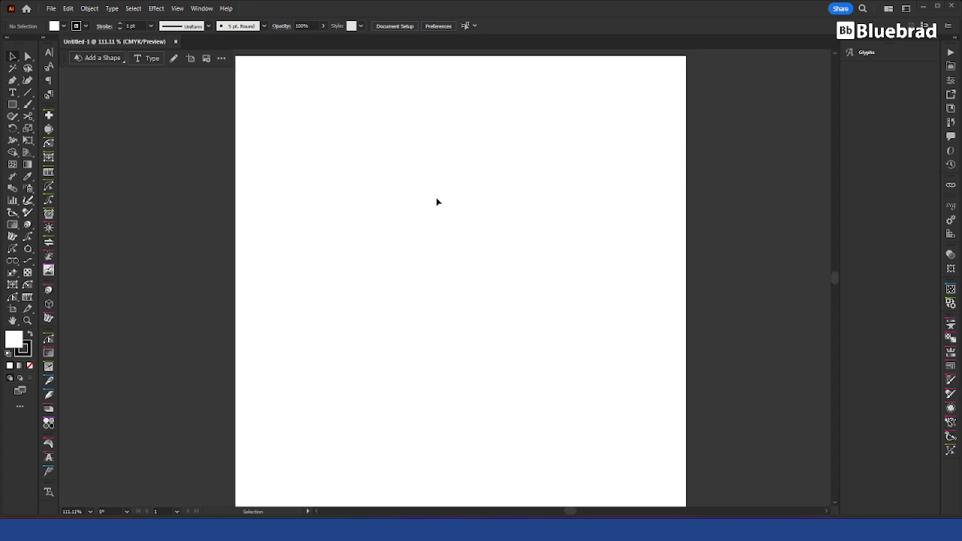
Step: Draw a circle about 2.02 in across in the upper middle of the artboard
{"action": "left_click_drag", "start_coordinate": [15, 109], "coordinate": [63, 124]}
{"action": "mouse_move", "coordinate": [434, 210]}
{"action": "left_mouse_down"}
{"action": "mouse_move", "coordinate": [489, 257]}
{"action": "mouse_move", "coordinate": [480, 256]}
{"action": "left_mouse_up"}
{"action": "key", "text": "v"}
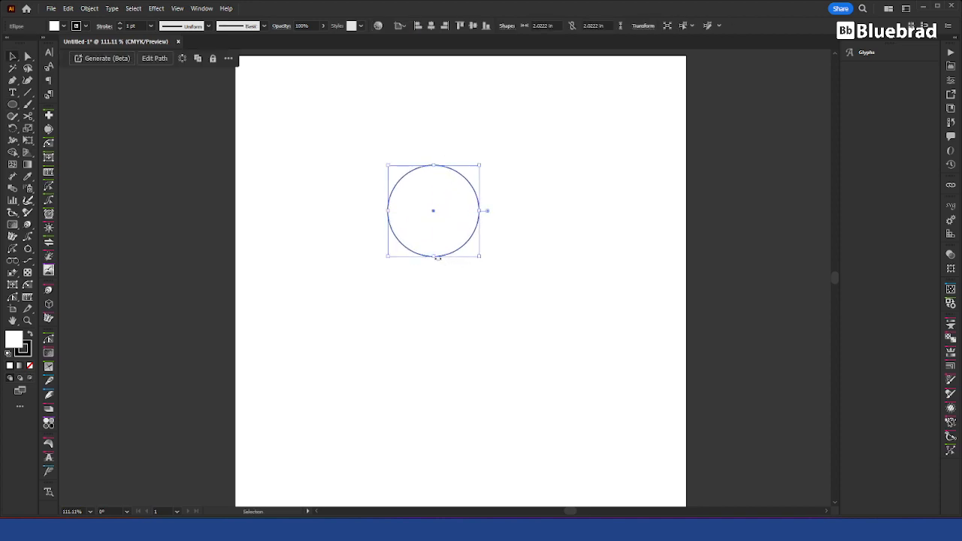
{"action": "left_click", "coordinate": [549, 143]}
Step: Add the boat reference image, scale it down to about 3.4 in wide, and arrange it beside the circle
{"action": "left_click", "coordinate": [452, 201]}
{"action": "left_click", "coordinate": [679, 252]}
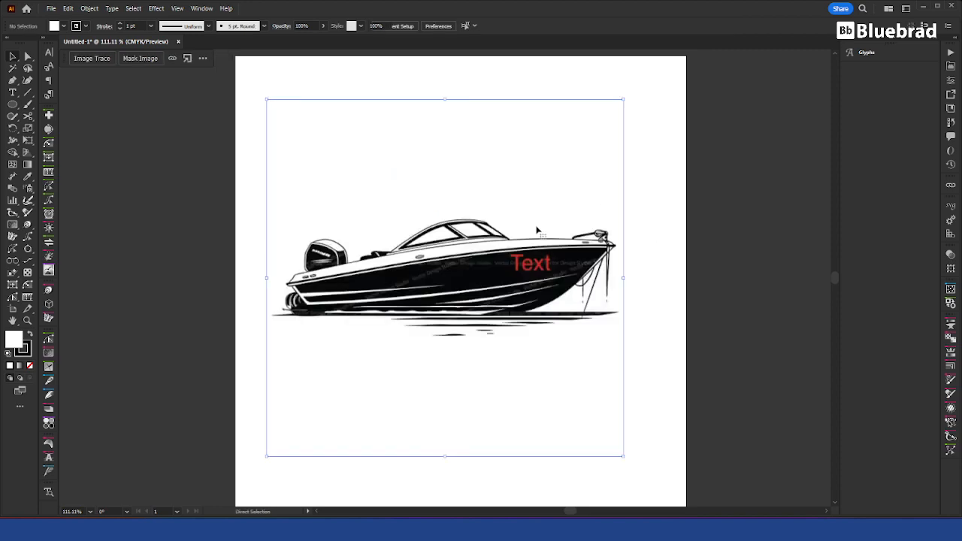
{"action": "left_click_drag", "start_coordinate": [616, 275], "coordinate": [420, 278]}
{"action": "left_click", "coordinate": [451, 248]}
{"action": "left_click_drag", "start_coordinate": [467, 217], "coordinate": [552, 276]}
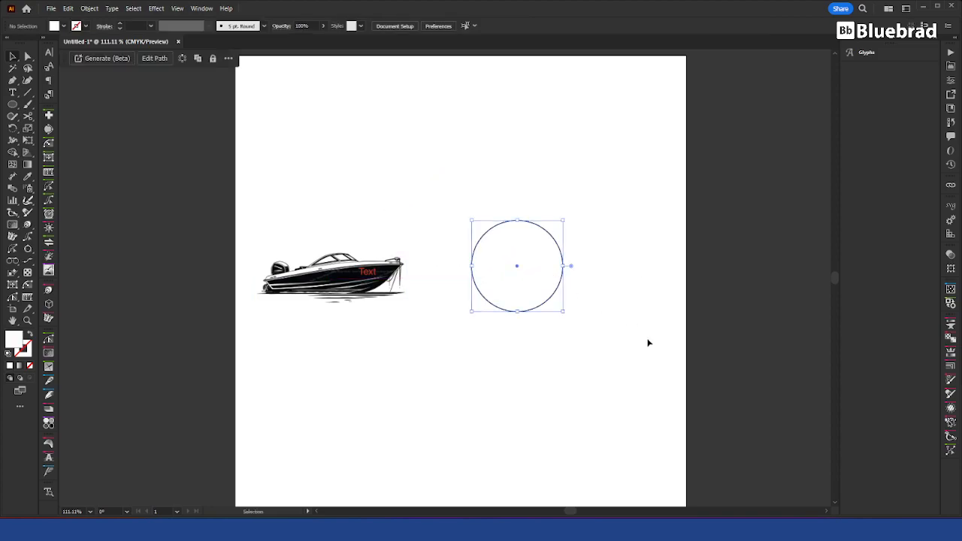
{"action": "left_click", "coordinate": [648, 339]}
{"action": "left_click", "coordinate": [396, 277]}
{"action": "left_click_drag", "start_coordinate": [396, 276], "coordinate": [434, 276]}
Step: Apply a classic 3D Extrude & Bevel to the circle, 50 pt deep, rotated to 59°, -24° and -8°
{"action": "left_click", "coordinate": [539, 286]}
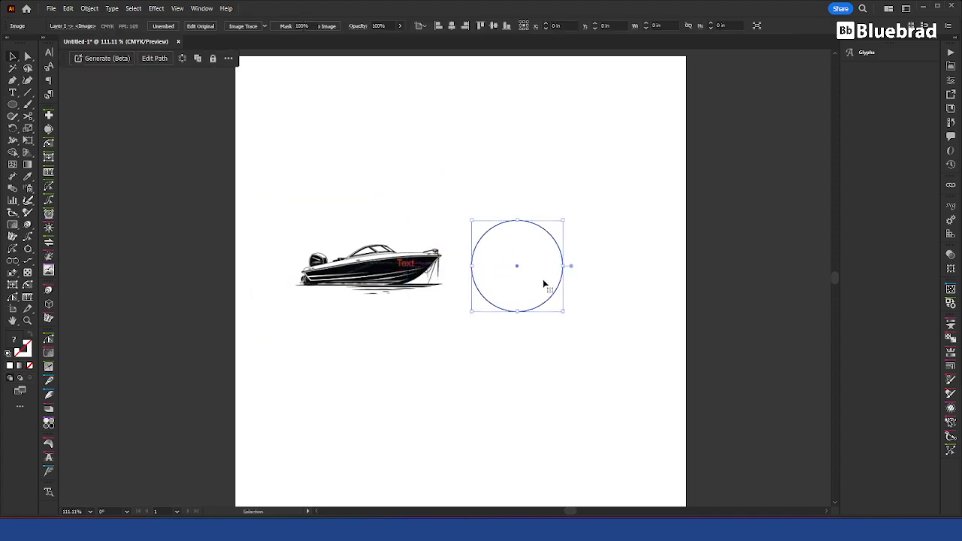
{"action": "left_click", "coordinate": [141, 8]}
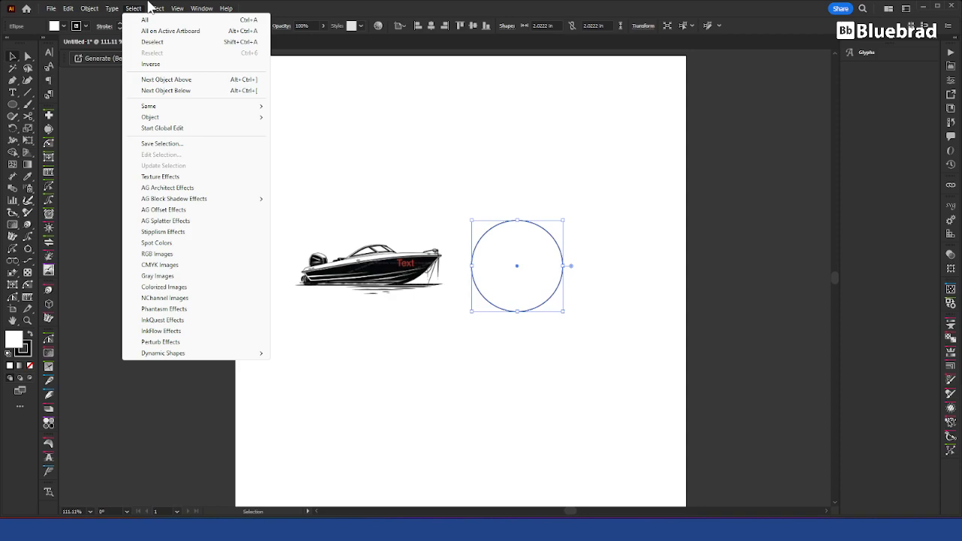
{"action": "mouse_move", "coordinate": [159, 8]}
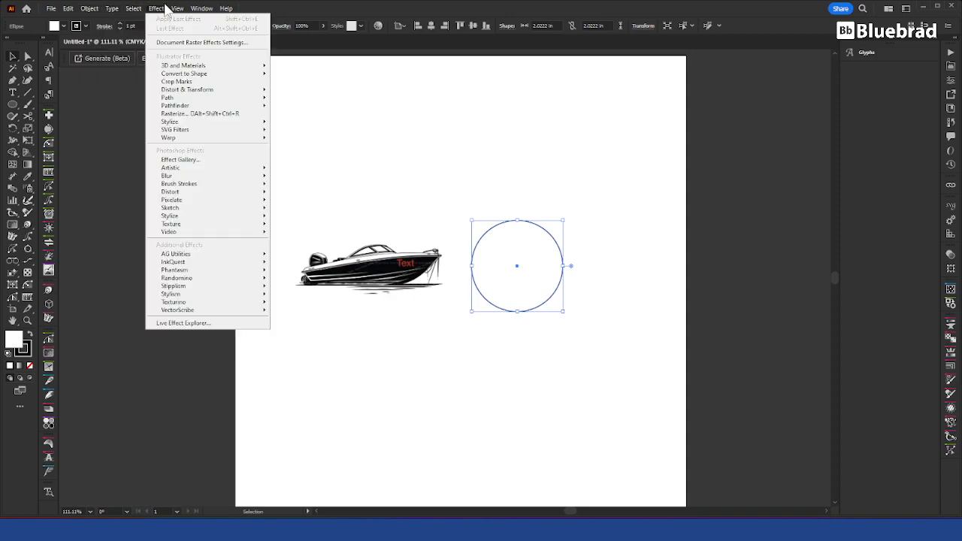
{"action": "mouse_move", "coordinate": [191, 67]}
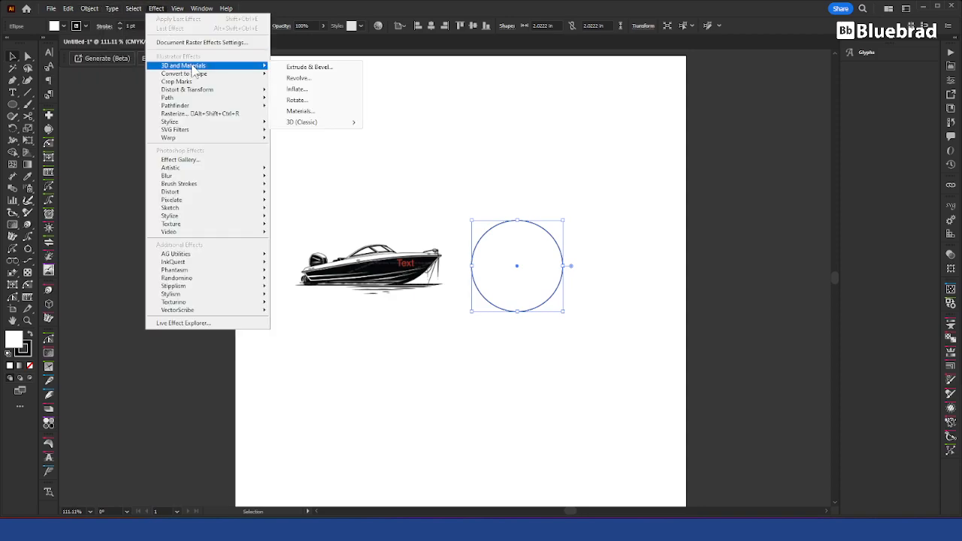
{"action": "mouse_move", "coordinate": [318, 128]}
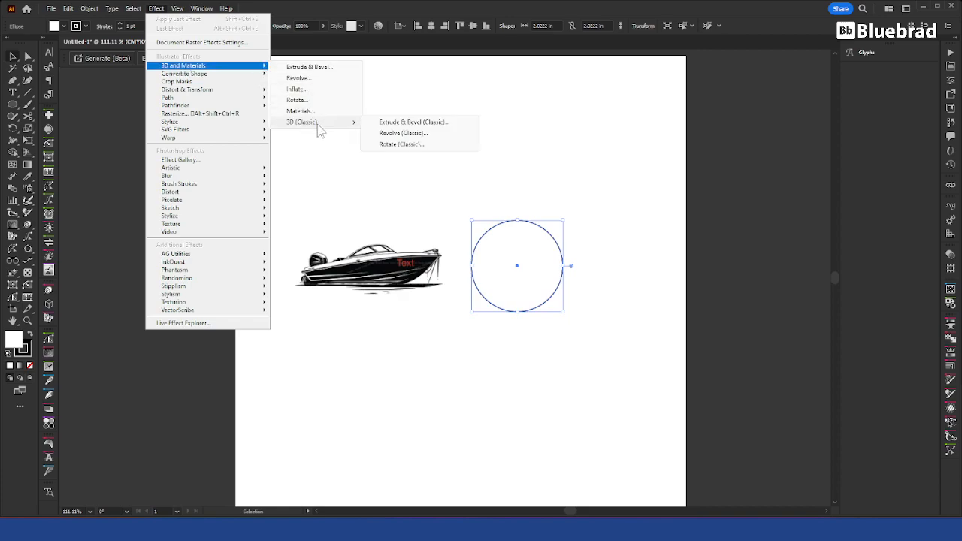
{"action": "left_click", "coordinate": [420, 125]}
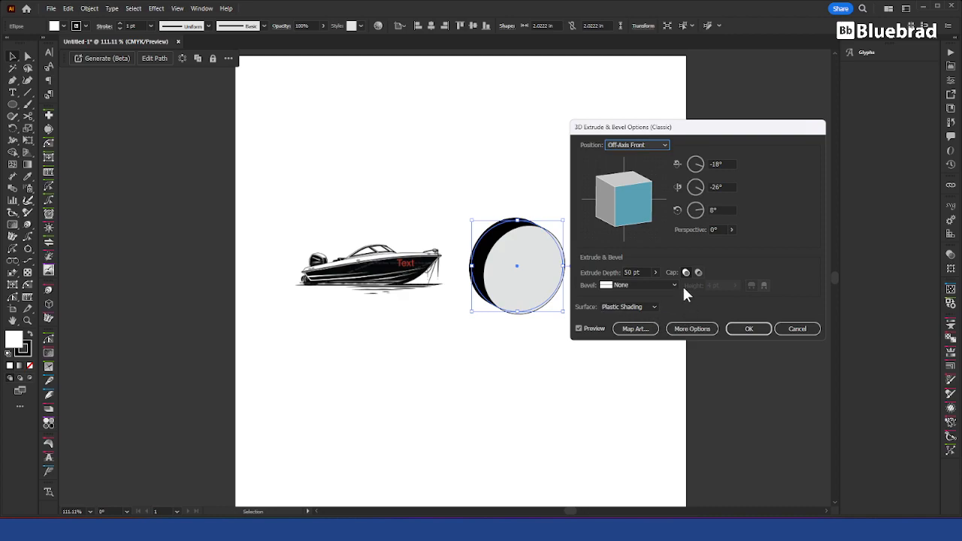
{"action": "left_click_drag", "start_coordinate": [635, 209], "coordinate": [633, 174]}
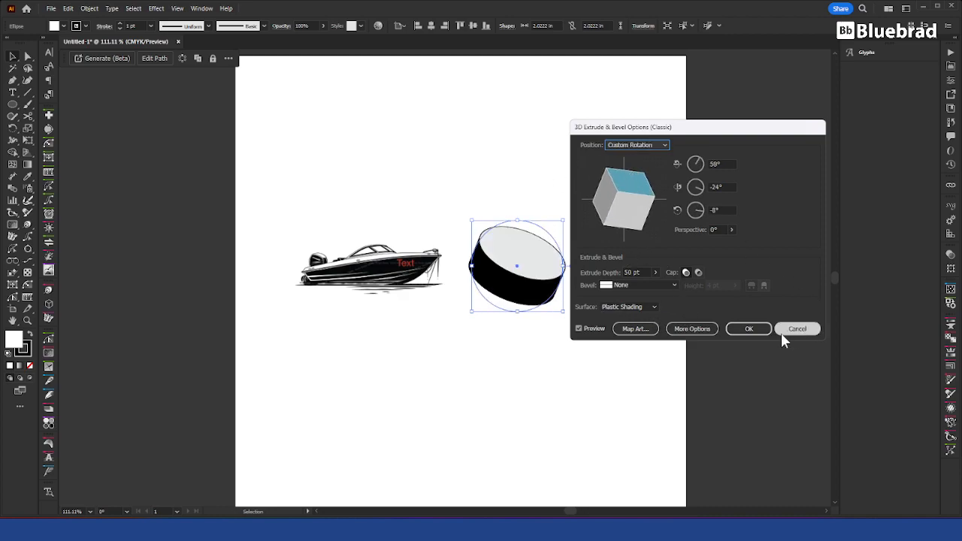
{"action": "left_click", "coordinate": [749, 329]}
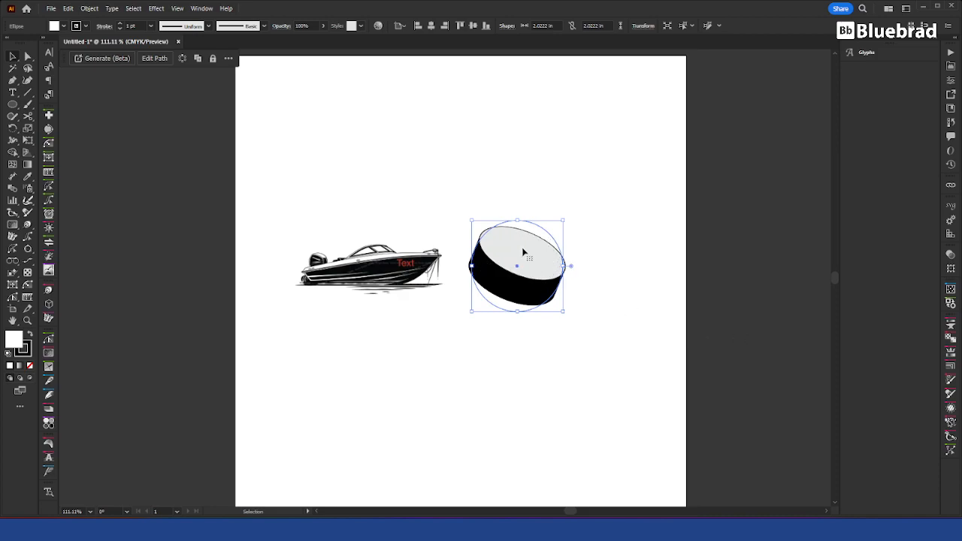
{"action": "left_click", "coordinate": [669, 242]}
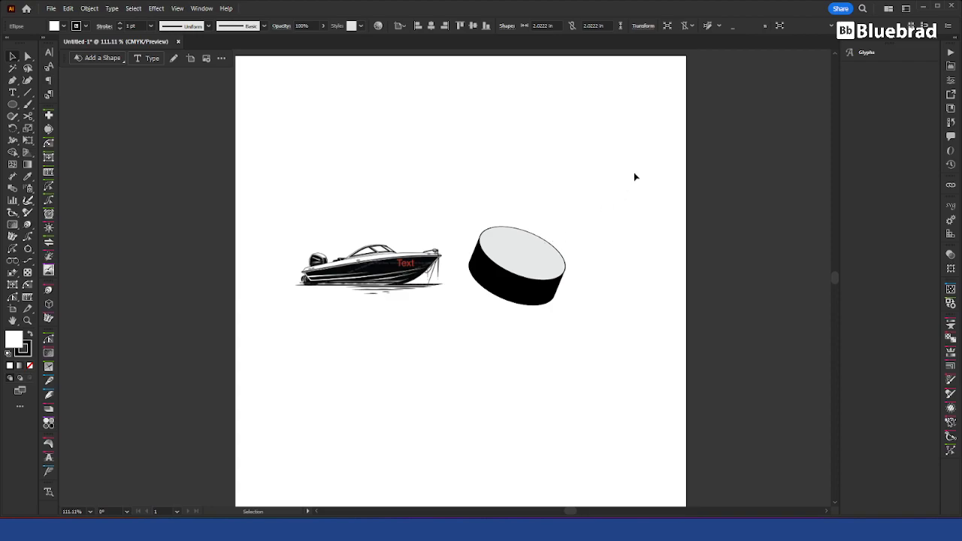
{"action": "left_click", "coordinate": [384, 279]}
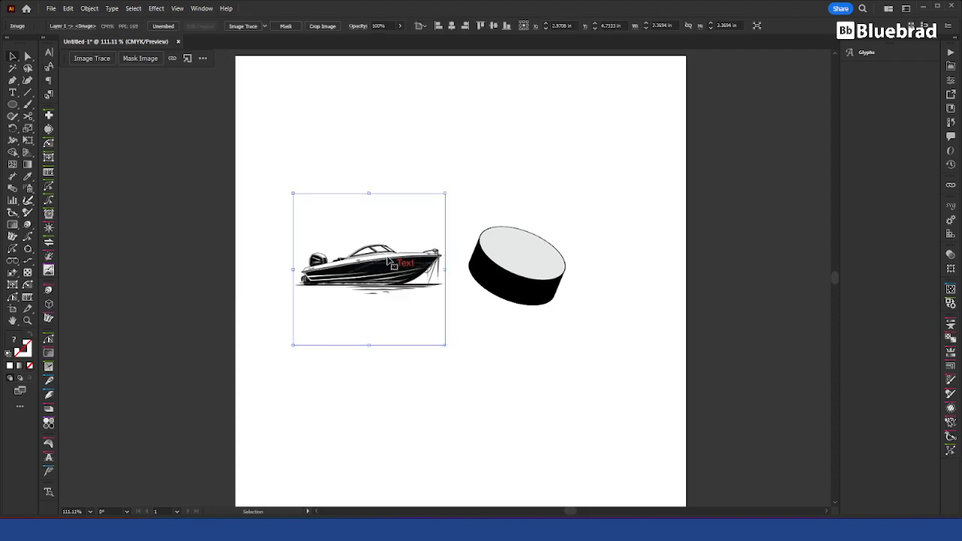
{"action": "left_click", "coordinate": [471, 343]}
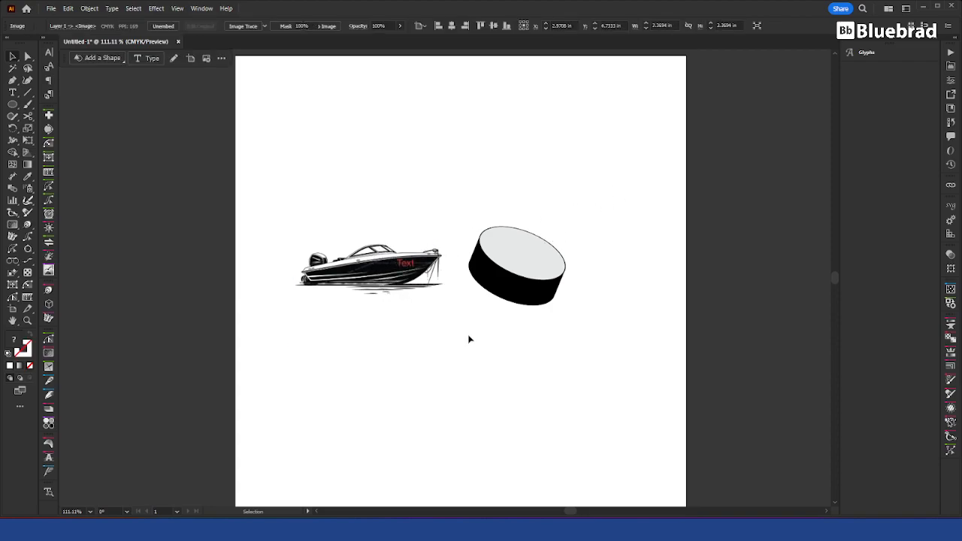
{"action": "scroll", "coordinate": [405, 263], "scroll_direction": "up", "scroll_amount": 3}
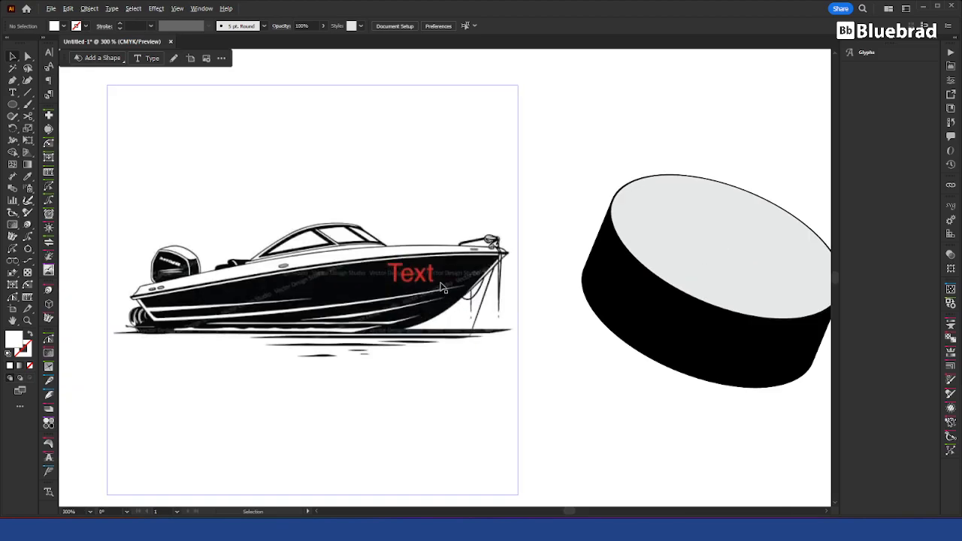
{"action": "left_click_drag", "start_coordinate": [348, 270], "coordinate": [364, 237]}
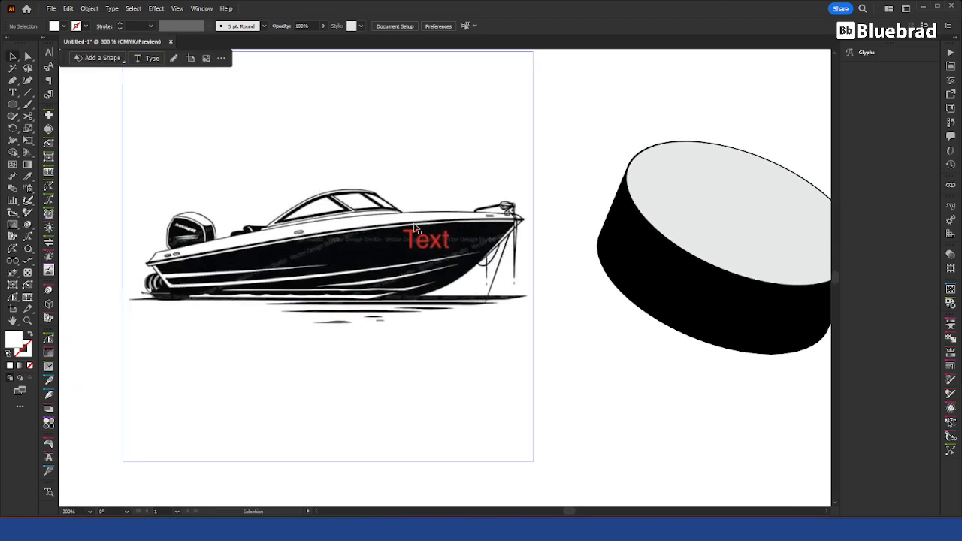
{"action": "scroll", "coordinate": [657, 380], "scroll_direction": "down", "scroll_amount": 2}
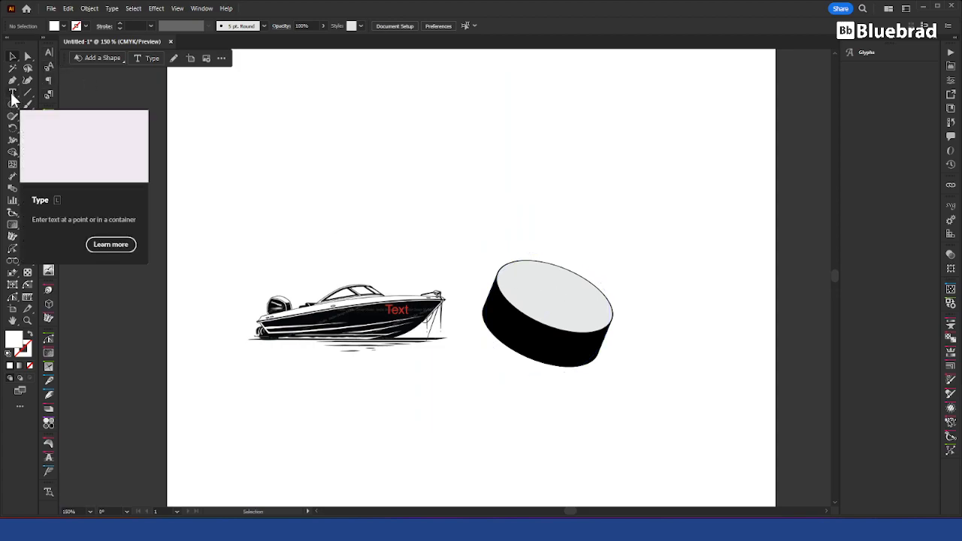
{"action": "key", "text": "t"}
{"action": "left_click_drag", "start_coordinate": [472, 216], "coordinate": [166, 149]}
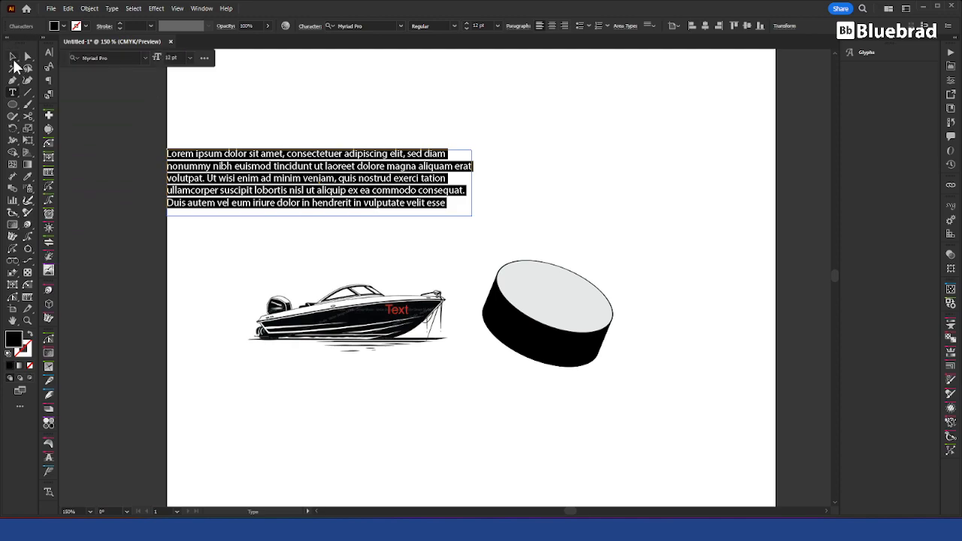
{"action": "key", "text": "Escape"}
{"action": "key", "text": "Delete"}
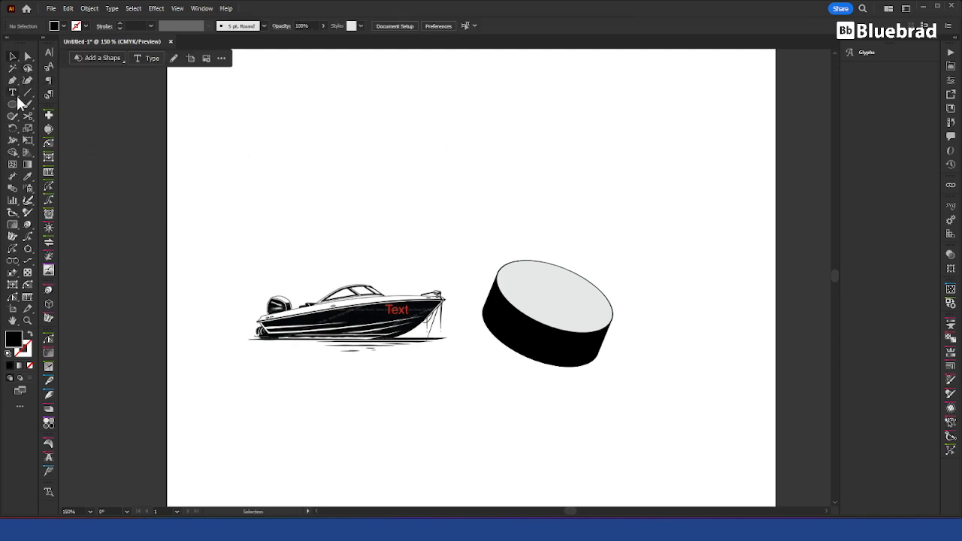
Step: Add the point text "Cool Text" above the extruded disc and scale it up to about 24.36 pt
{"action": "left_click", "coordinate": [13, 93]}
{"action": "left_click", "coordinate": [483, 188]}
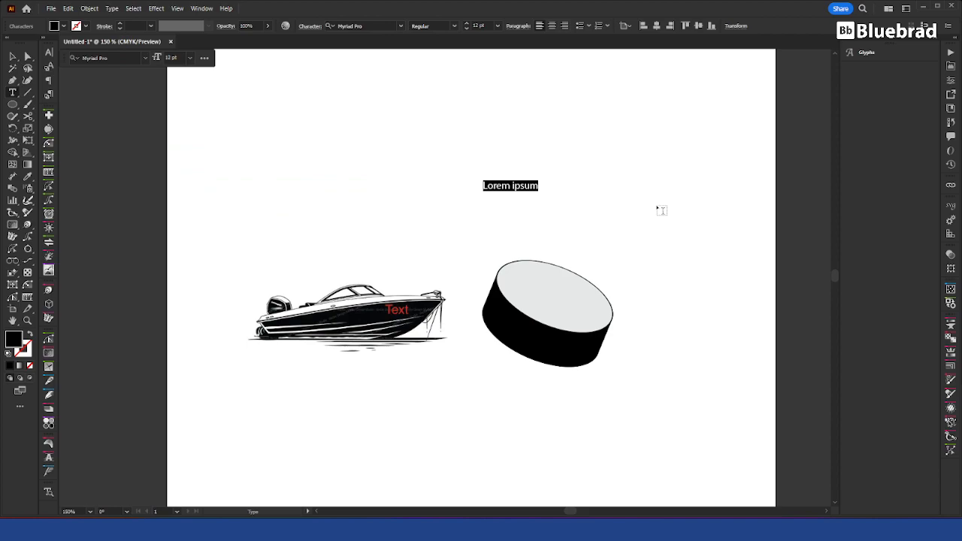
{"action": "type", "text": "C"}
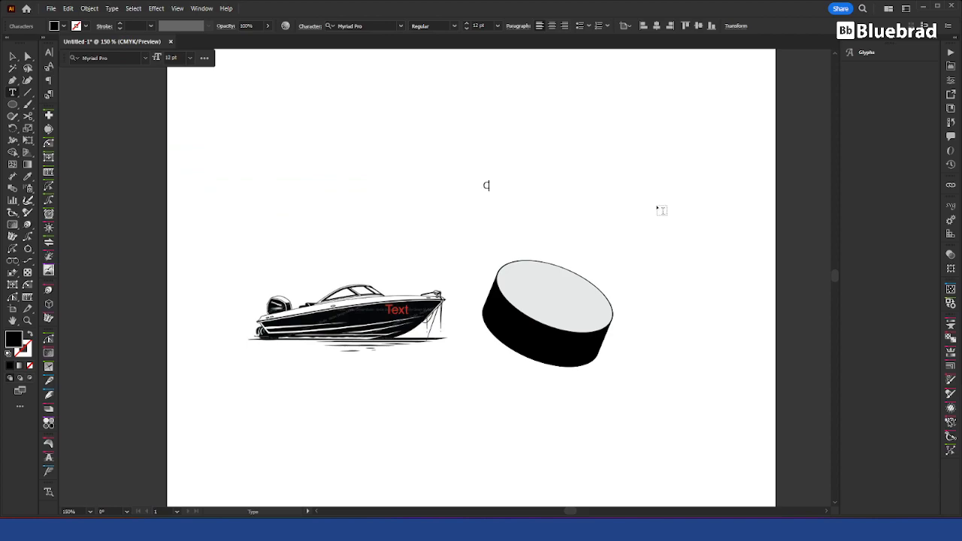
{"action": "type", "text": "ool Text"}
{"action": "left_click", "coordinate": [13, 56]}
{"action": "left_click_drag", "start_coordinate": [506, 205], "coordinate": [521, 215]}
Step: Join the two lines of "Cool Text" into one line and centre-align the paragraph
{"action": "key", "text": "t"}
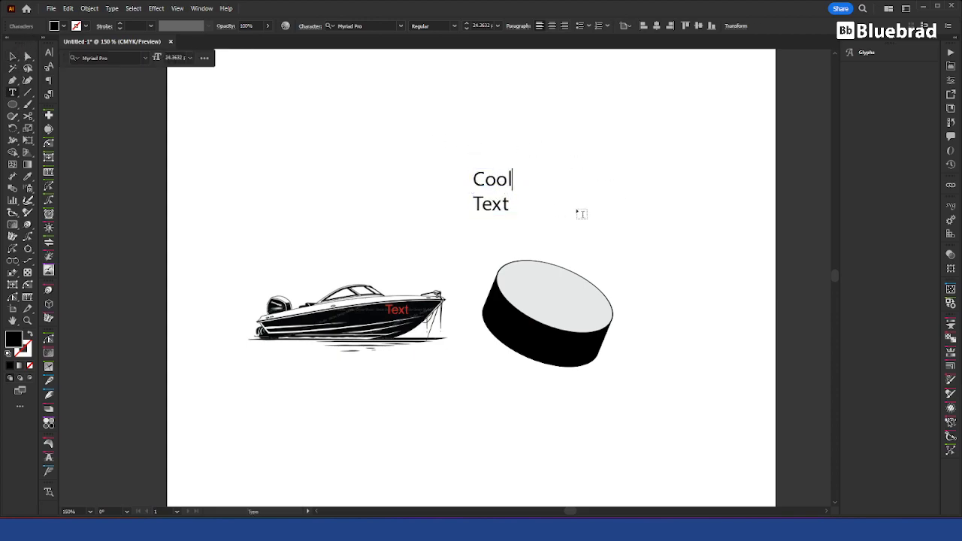
{"action": "key", "text": "Delete"}
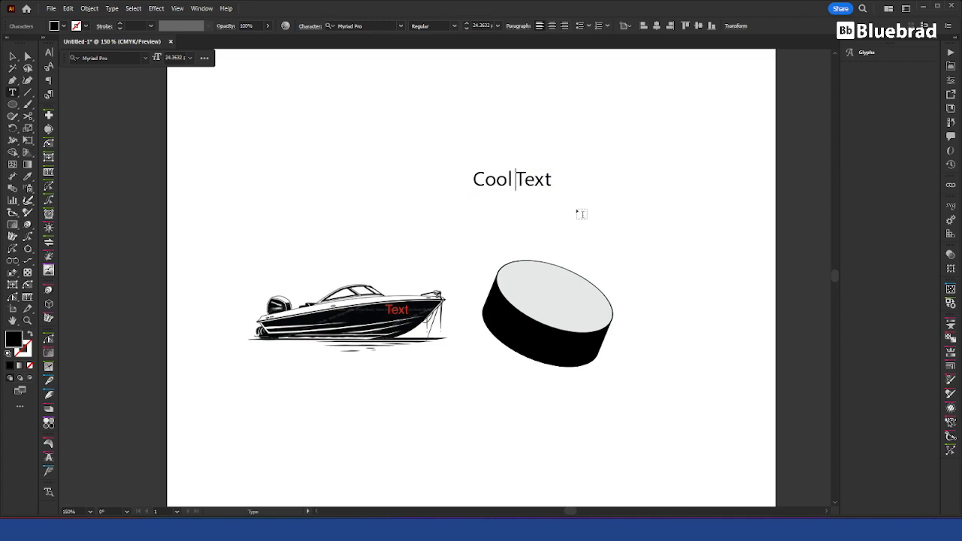
{"action": "left_click", "coordinate": [13, 57]}
{"action": "left_click", "coordinate": [552, 26]}
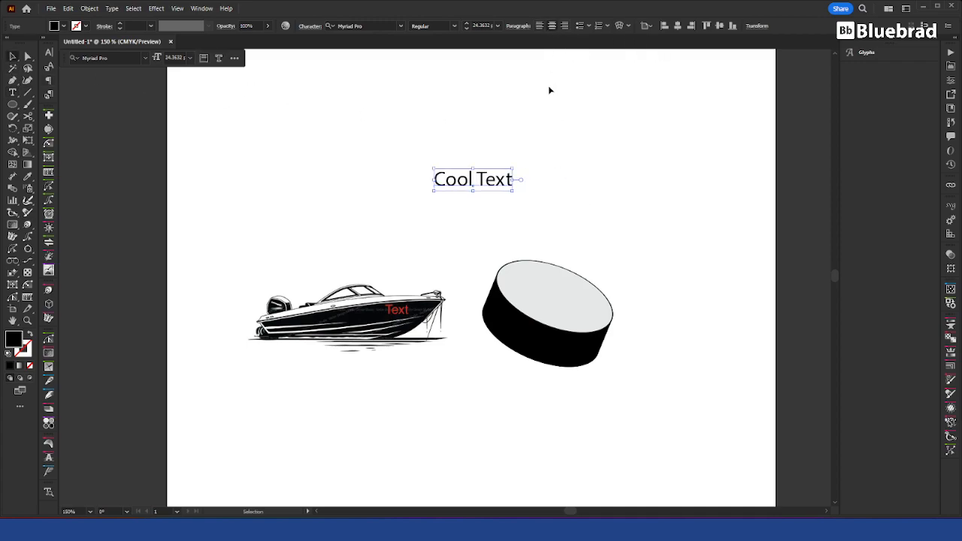
Step: Move "Cool Text" above the gap between the boat and the disc and set its font to Impact
{"action": "left_click_drag", "start_coordinate": [496, 178], "coordinate": [463, 209]}
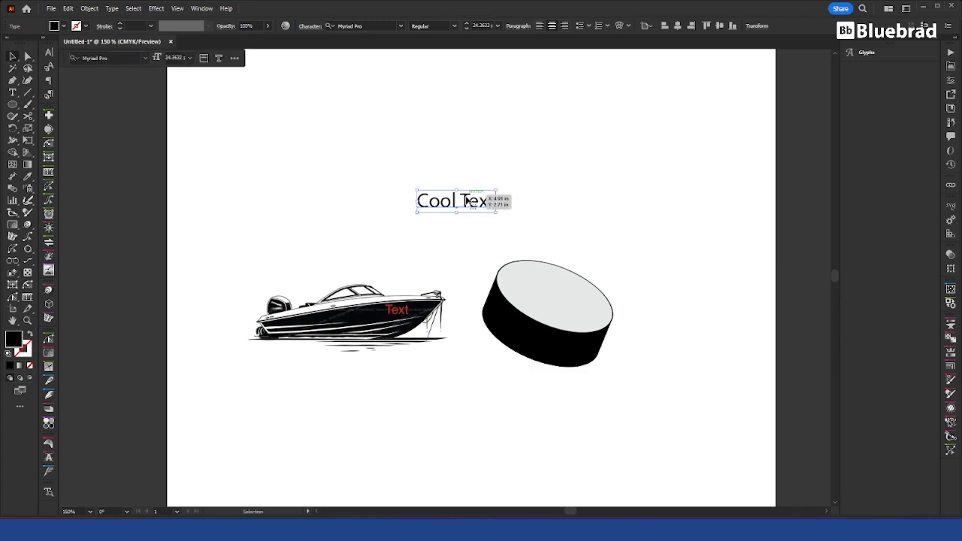
{"action": "left_click", "coordinate": [385, 23]}
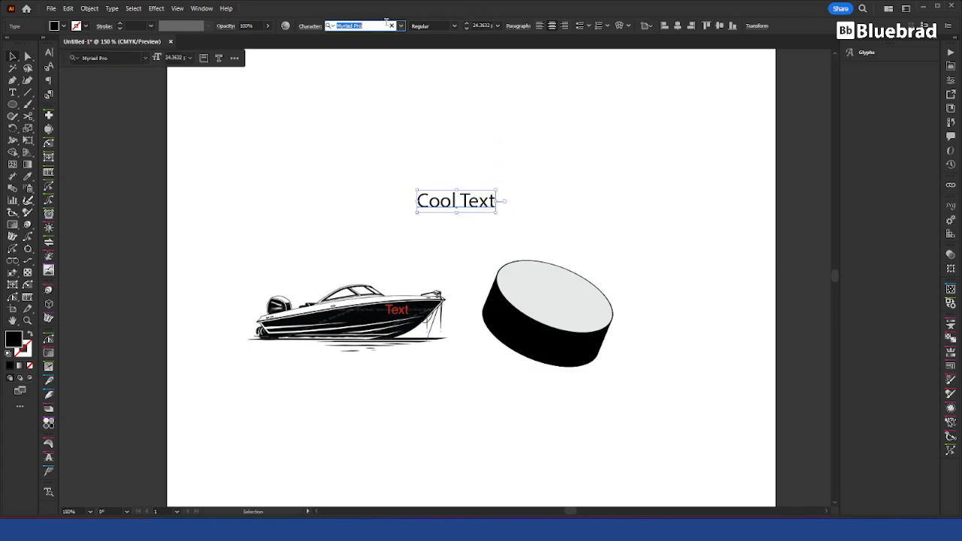
{"action": "type", "text": "im"}
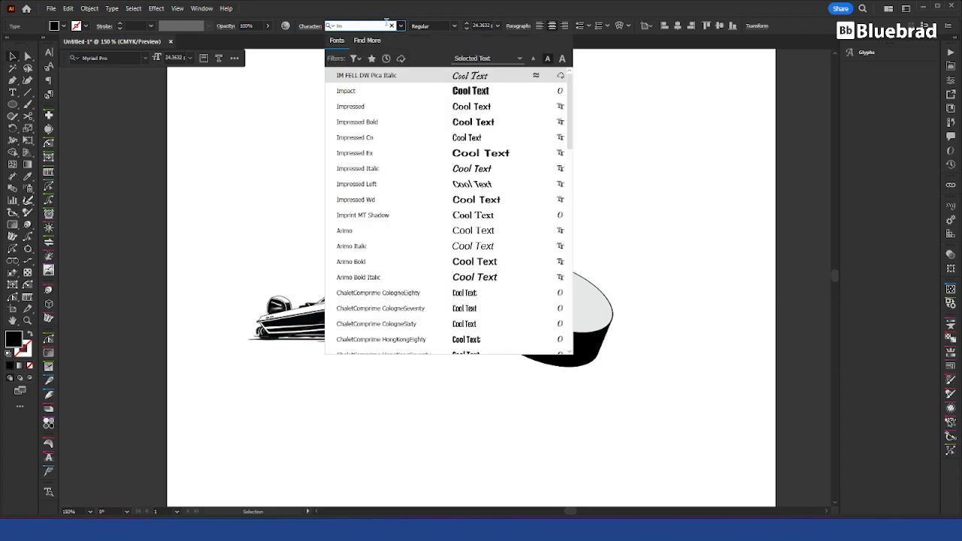
{"action": "left_click", "coordinate": [455, 91]}
{"action": "left_click", "coordinate": [509, 174]}
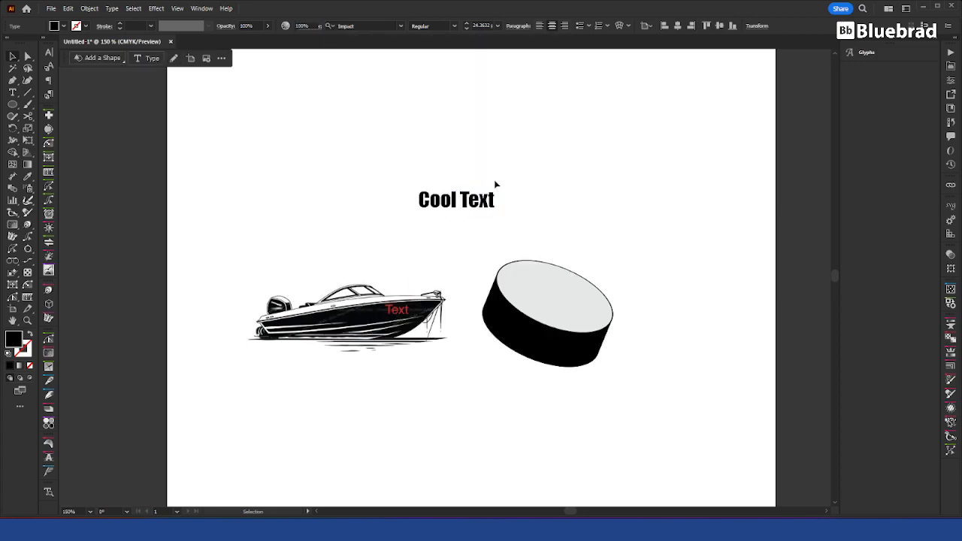
Step: Save "Cool Text" as a static movie clip symbol named Decal
{"action": "left_click", "coordinate": [462, 208]}
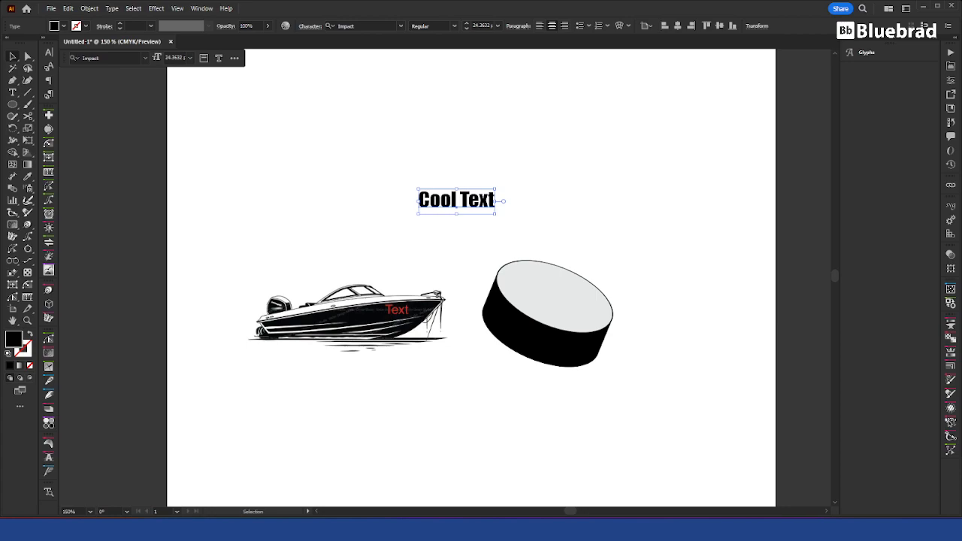
{"action": "left_click_drag", "start_coordinate": [961, 181], "coordinate": [665, 99]}
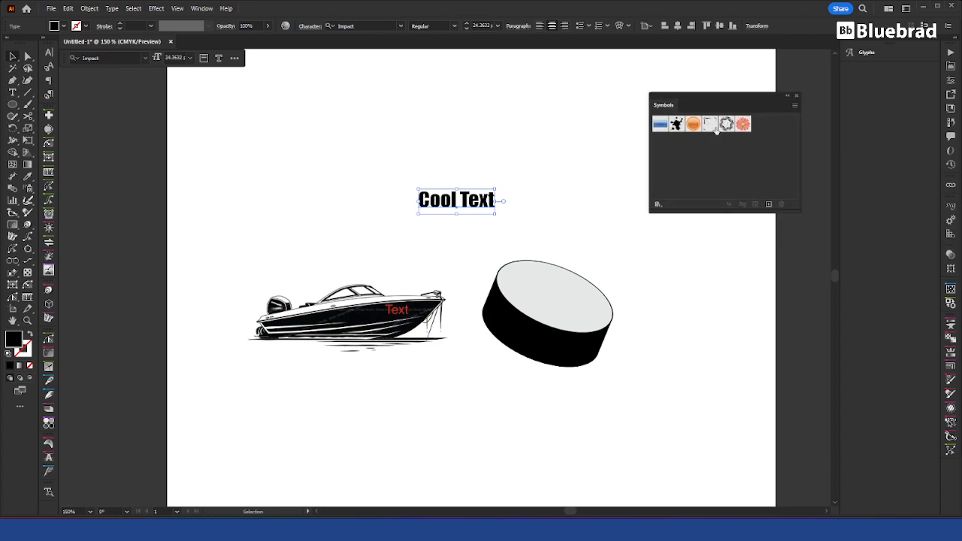
{"action": "left_click_drag", "start_coordinate": [413, 210], "coordinate": [740, 162]}
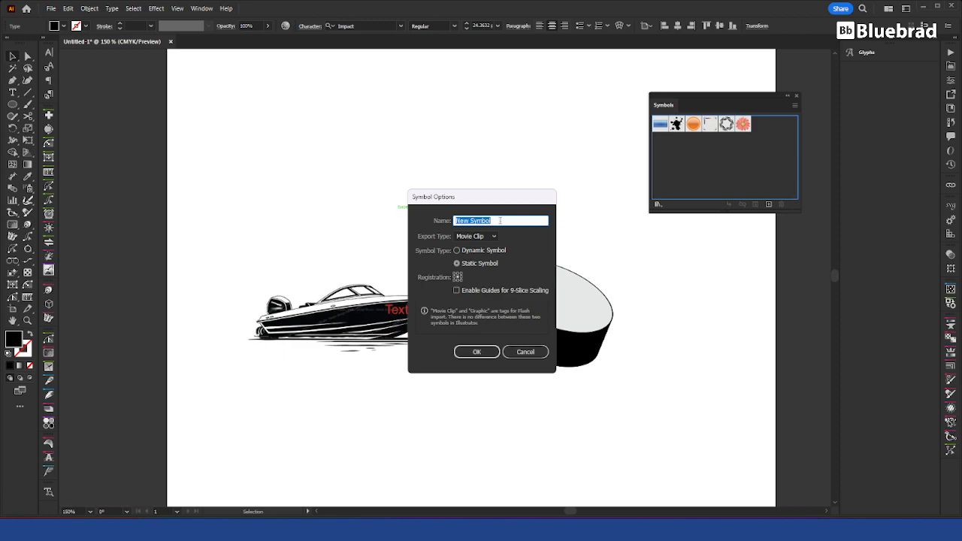
{"action": "type", "text": "Da"}
{"action": "key", "text": "Return"}
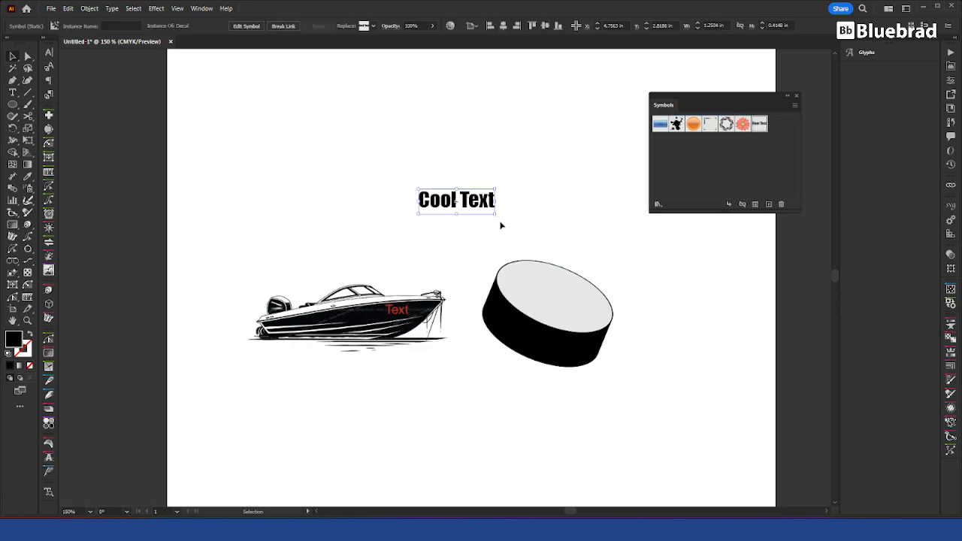
{"action": "left_click", "coordinate": [518, 198]}
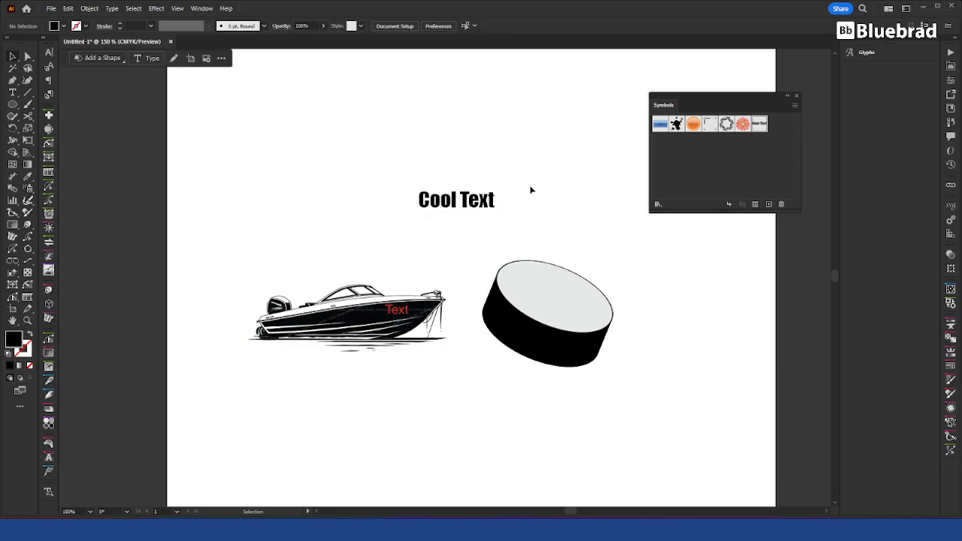
Step: Cover "Cool Text" with a black rectangle about 1.47 by 0.54 in and move both slightly upward together
{"action": "left_click_drag", "start_coordinate": [12, 106], "coordinate": [36, 100]}
{"action": "left_click_drag", "start_coordinate": [412, 183], "coordinate": [502, 217]}
{"action": "key", "text": "v"}
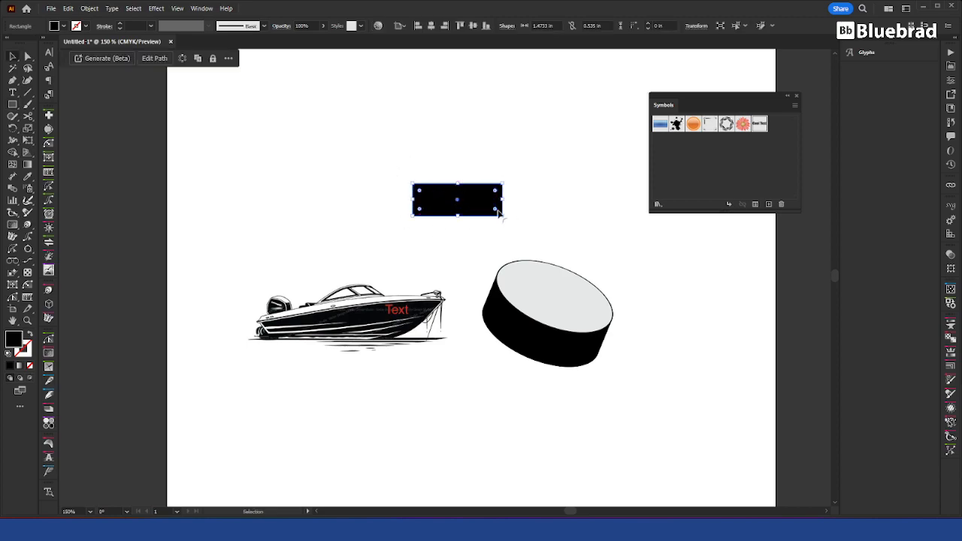
{"action": "left_click_drag", "start_coordinate": [528, 150], "coordinate": [392, 241]}
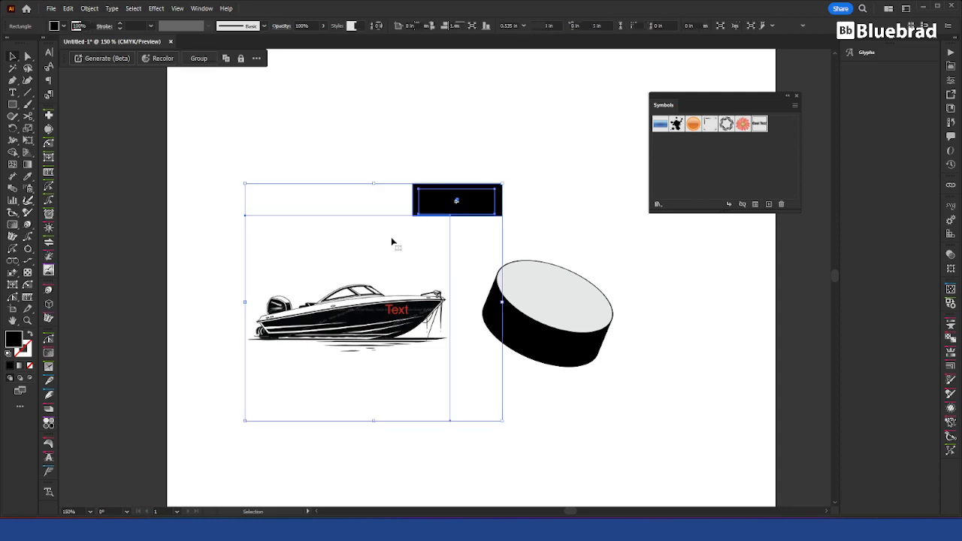
{"action": "left_click", "coordinate": [492, 203]}
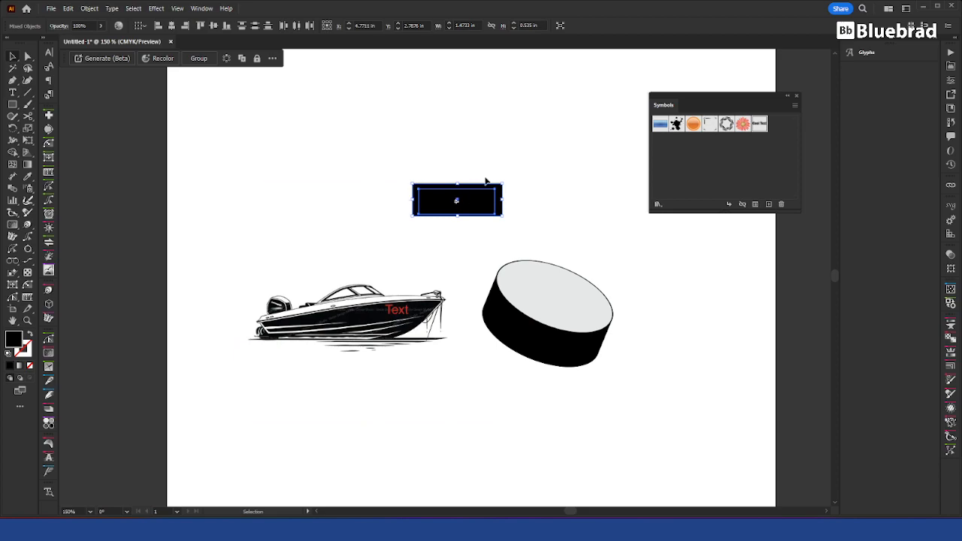
{"action": "left_click_drag", "start_coordinate": [490, 194], "coordinate": [494, 164]}
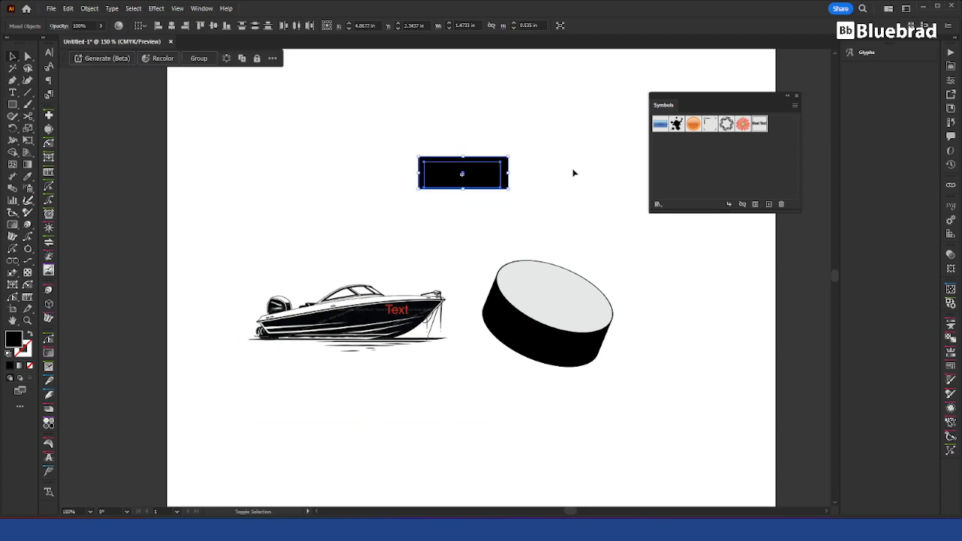
Step: Check the rectangle and text in outline view, and make an envelope distort of "Cool Text" with the rectangle as top object
{"action": "key", "text": "ctrl+y"}
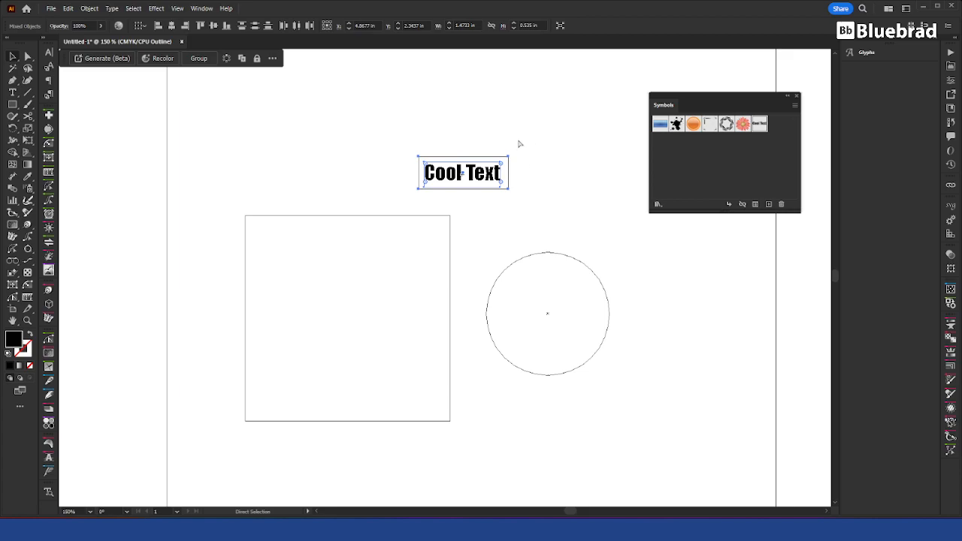
{"action": "key", "text": "ctrl+y"}
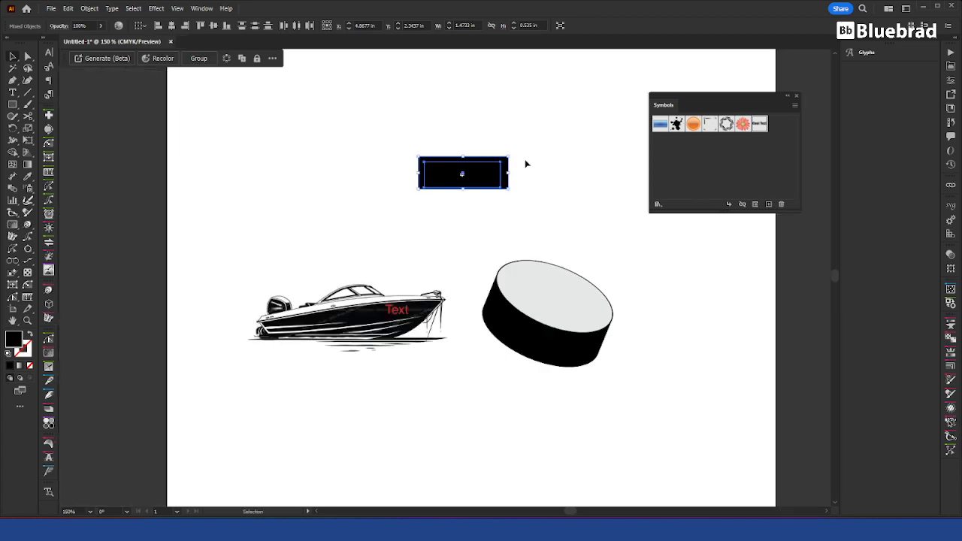
{"action": "key", "text": "a"}
{"action": "key", "text": "ctrl+alt+c"}
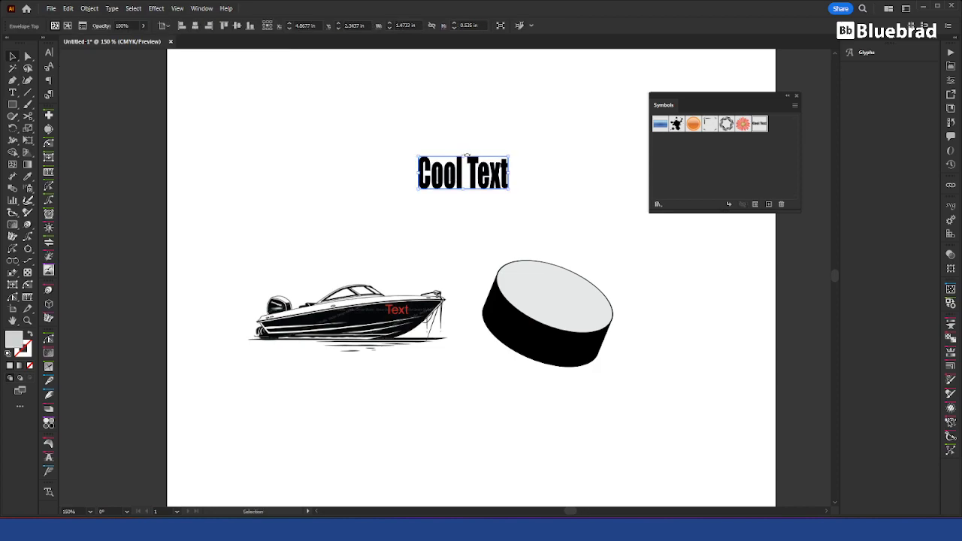
Step: Flatten the enveloped "Cool Text" to about 0.43 in high and place one copy on the disc's top face and another over the boat
{"action": "left_click_drag", "start_coordinate": [467, 158], "coordinate": [558, 247]}
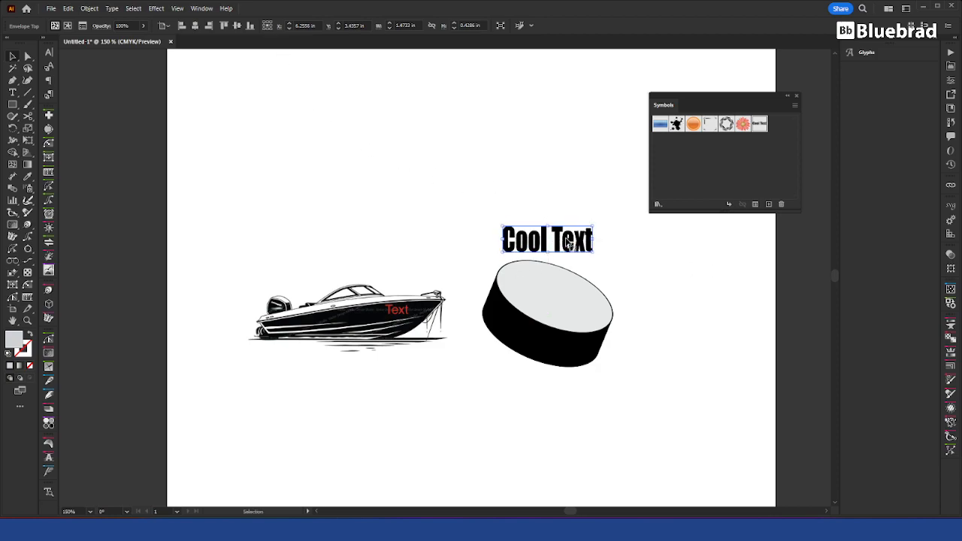
{"action": "left_click_drag", "start_coordinate": [579, 240], "coordinate": [352, 312]}
{"action": "left_click_drag", "start_coordinate": [413, 304], "coordinate": [424, 305]}
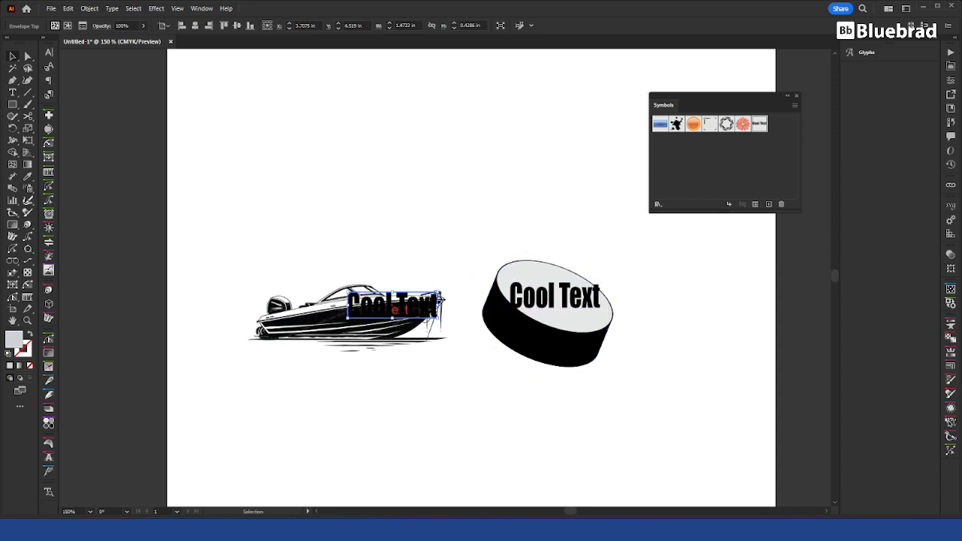
Step: Add a white fill to the appearance of the enveloped "Cool Text" on the boat
{"action": "left_click_drag", "start_coordinate": [961, 210], "coordinate": [663, 232]}
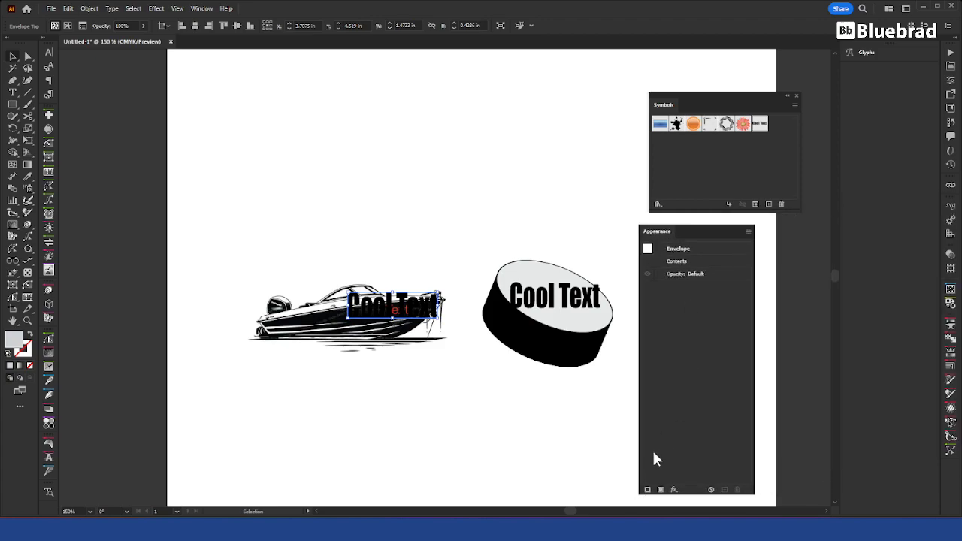
{"action": "left_click", "coordinate": [661, 490]}
{"action": "left_click", "coordinate": [697, 286]}
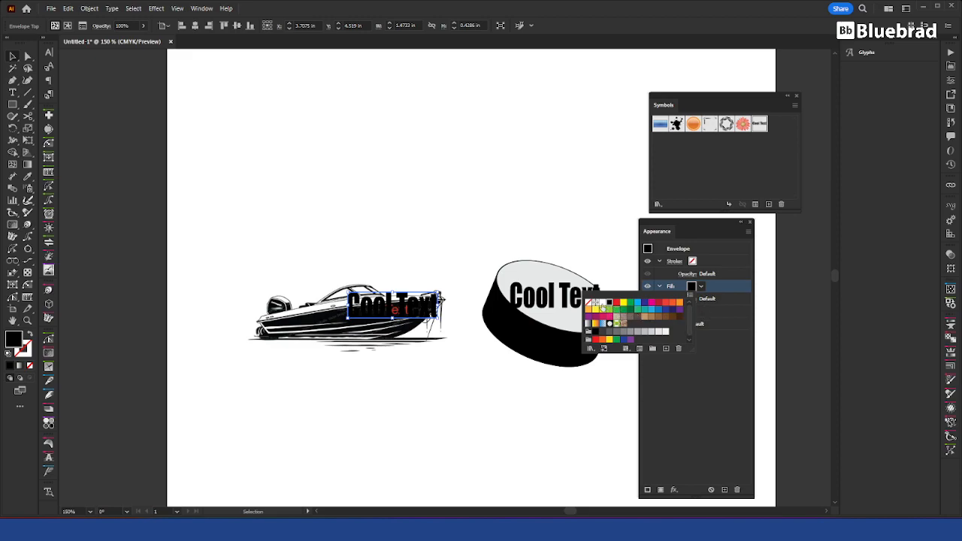
{"action": "left_click", "coordinate": [600, 305]}
{"action": "left_click", "coordinate": [712, 283]}
Step: Add a dark blue fill to the appearance of the enveloped "Cool Text" on the disc
{"action": "left_click", "coordinate": [591, 294]}
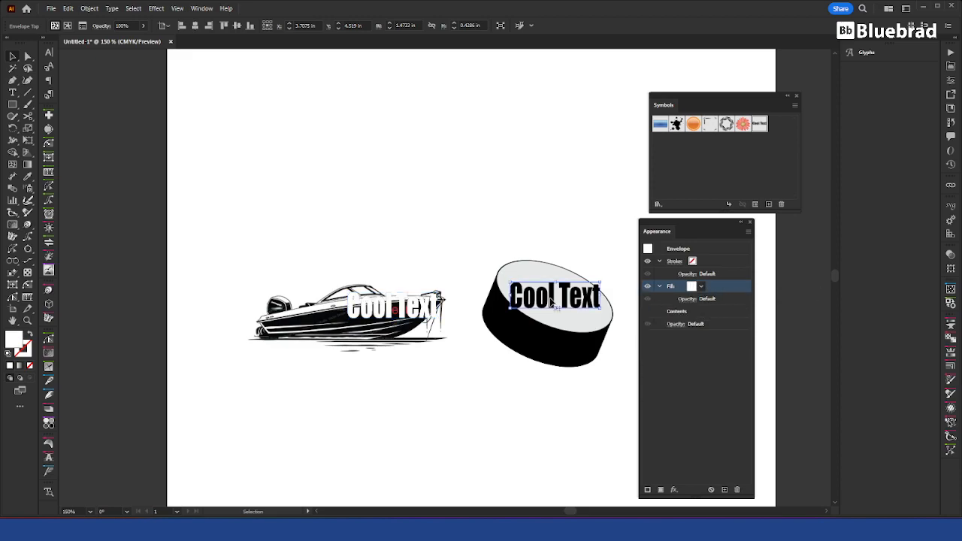
{"action": "left_click", "coordinate": [661, 489]}
{"action": "left_click", "coordinate": [699, 287]}
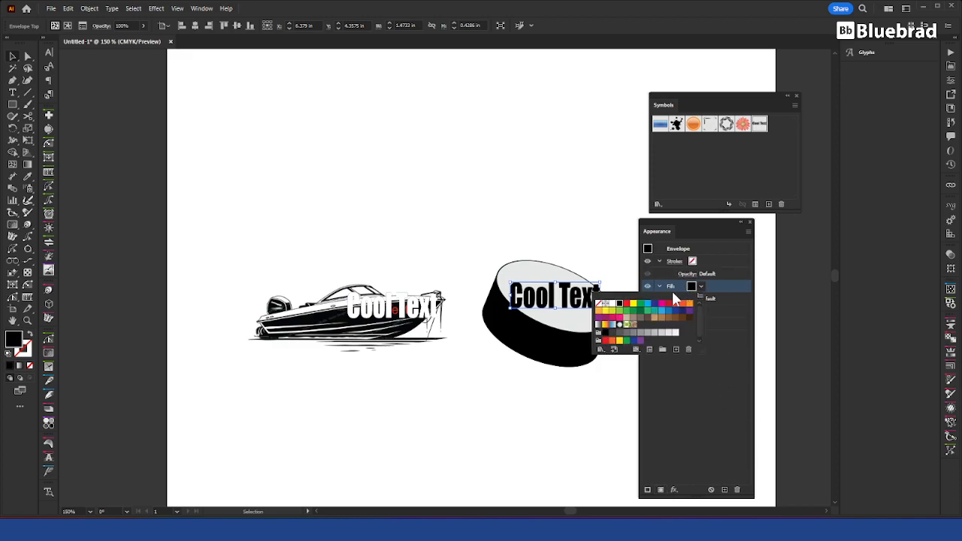
{"action": "left_click", "coordinate": [654, 307]}
{"action": "left_click", "coordinate": [478, 403]}
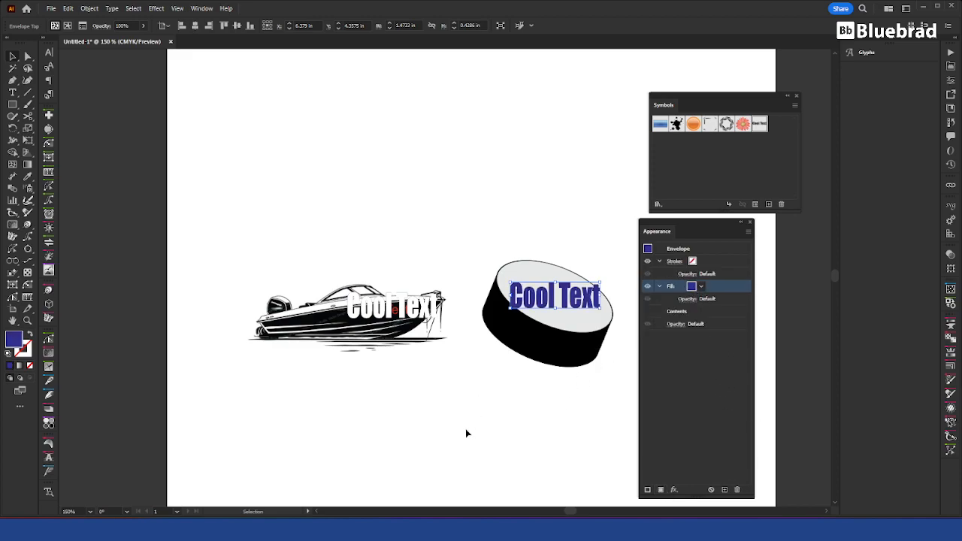
{"action": "left_click", "coordinate": [465, 429]}
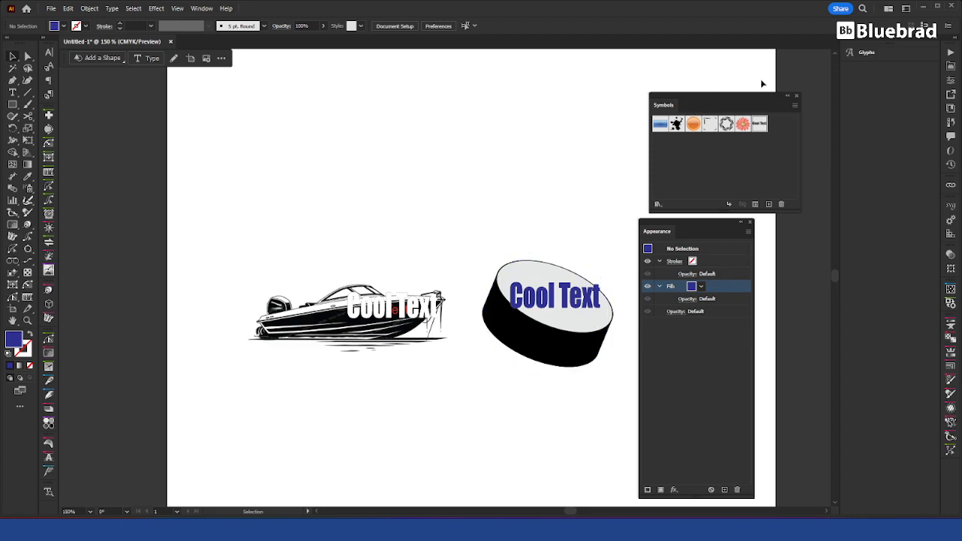
Step: Open the Decal symbol for editing, inspect its live text, and leave symbol editing
{"action": "double_click", "coordinate": [760, 125]}
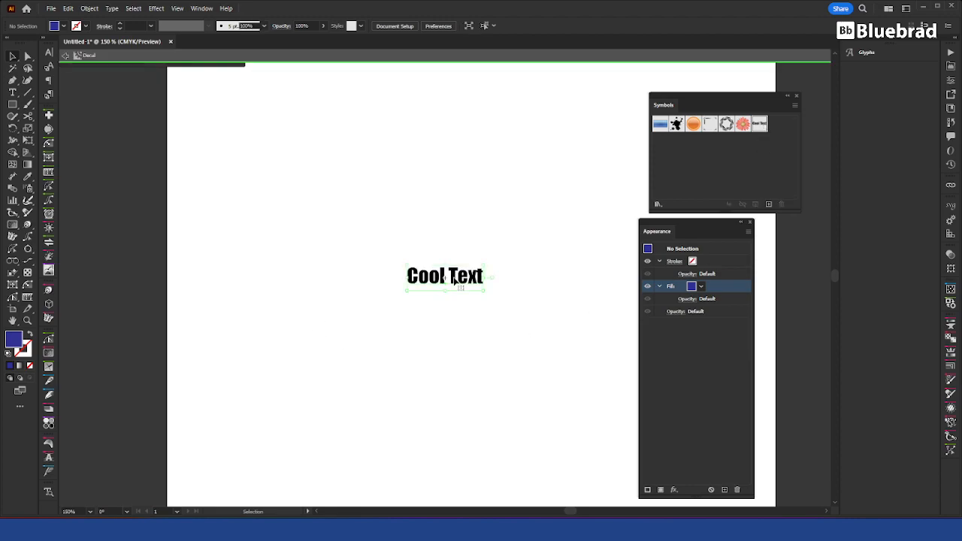
{"action": "left_click", "coordinate": [455, 281]}
{"action": "double_click", "coordinate": [462, 280]}
{"action": "double_click", "coordinate": [463, 278]}
{"action": "left_click", "coordinate": [526, 256]}
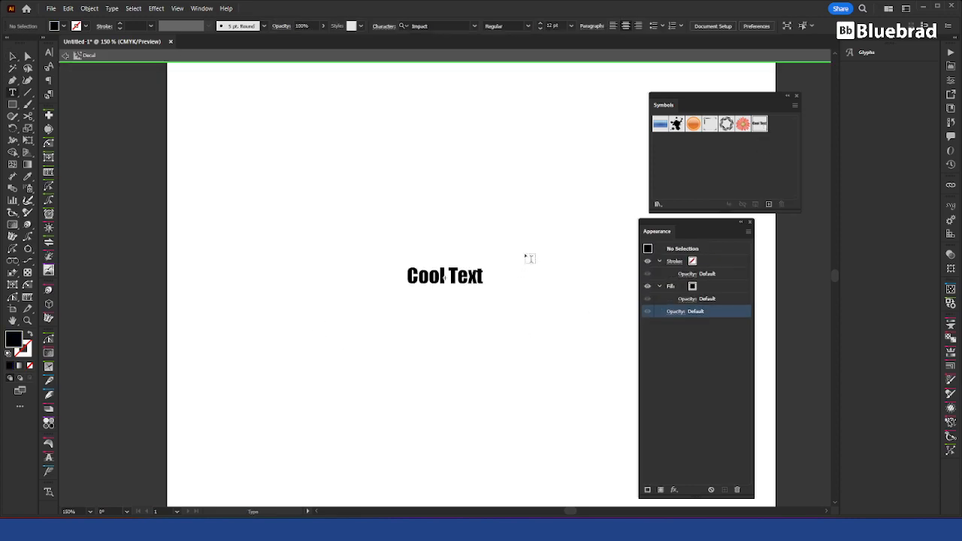
{"action": "double_click", "coordinate": [540, 219]}
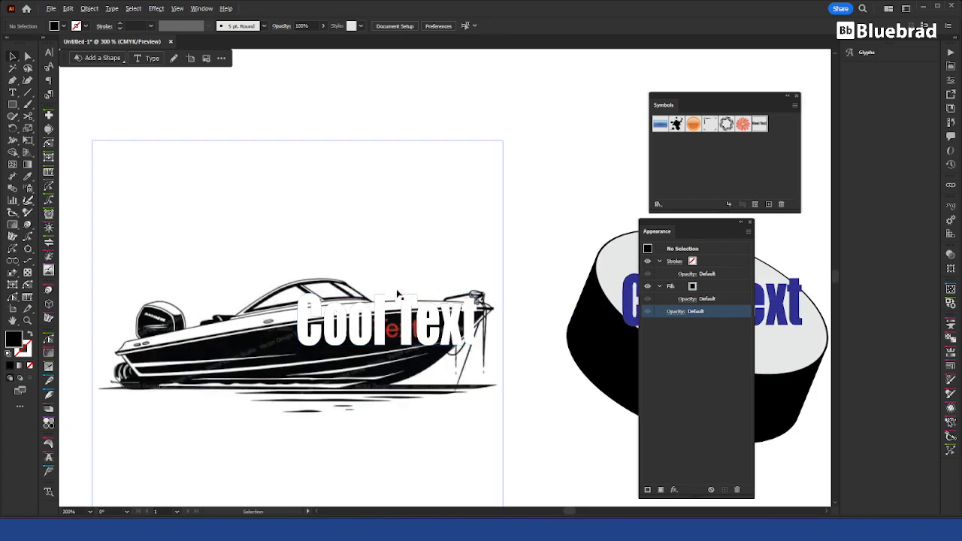
Step: Reposition the corner mesh points of the boat's white "Cool Text" so the envelope slants along the dark hull
{"action": "scroll", "coordinate": [401, 292], "scroll_direction": "up", "scroll_amount": 3}
{"action": "left_click", "coordinate": [271, 302]}
{"action": "key", "text": "a"}
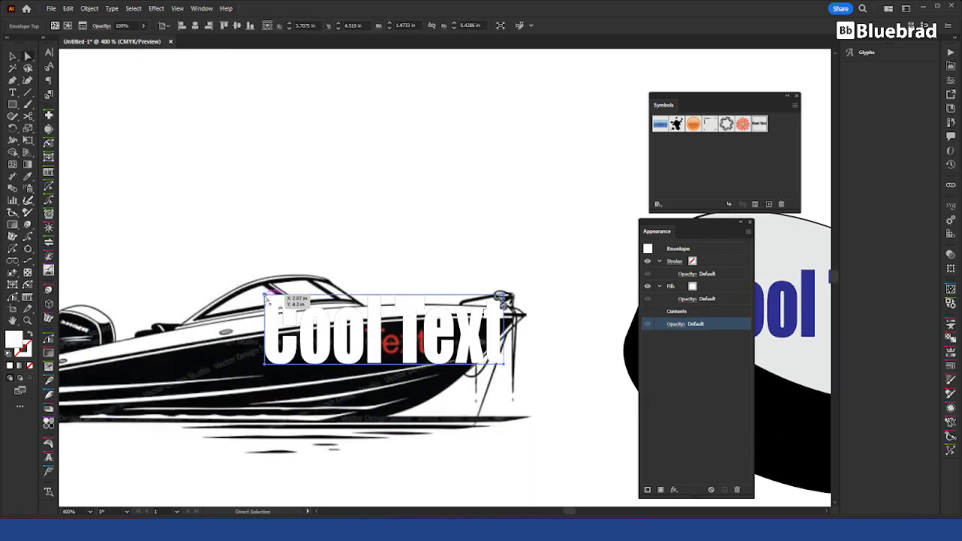
{"action": "left_click", "coordinate": [266, 298]}
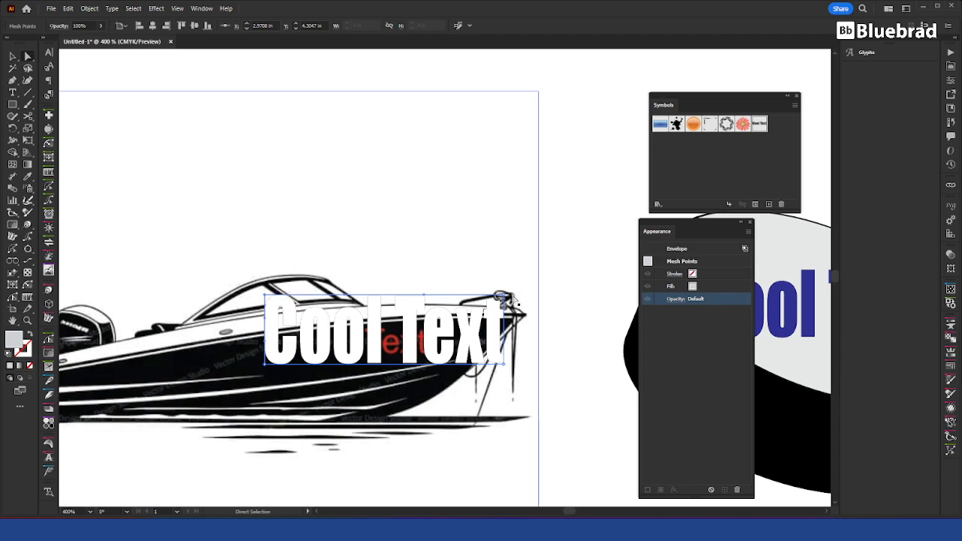
{"action": "left_click", "coordinate": [504, 296]}
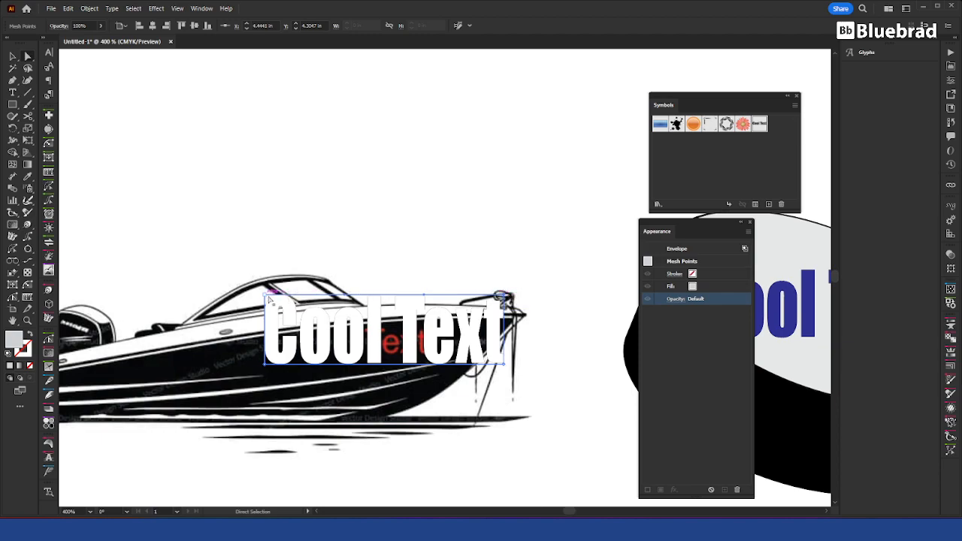
{"action": "left_click", "coordinate": [265, 365], "text": "shift"}
{"action": "left_click_drag", "start_coordinate": [266, 366], "coordinate": [264, 402]}
{"action": "left_click", "coordinate": [502, 297]}
{"action": "left_click_drag", "start_coordinate": [502, 298], "coordinate": [449, 319]}
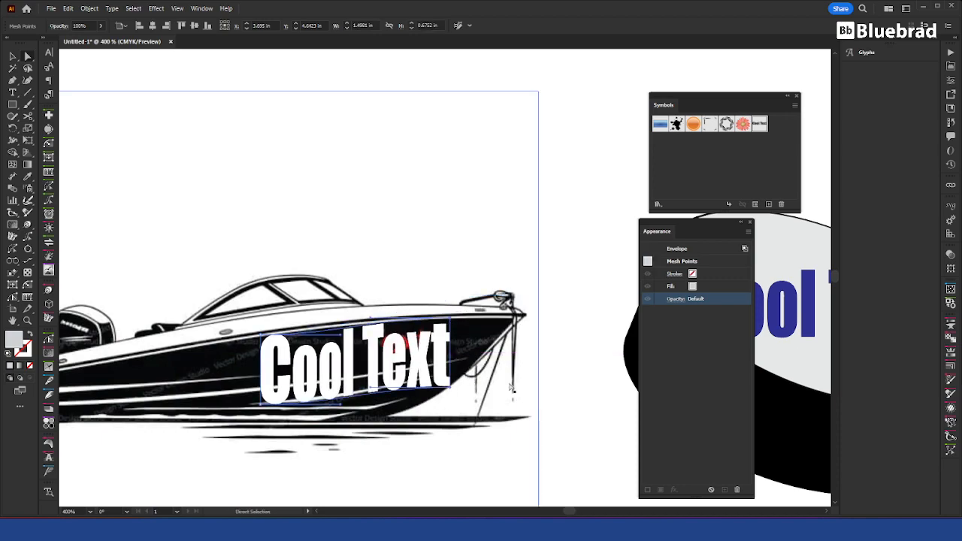
Step: Raise the bottom corner points of the hull text's envelope about 0.2 in and adjust the lower edge's handle to follow the hull
{"action": "left_click", "coordinate": [463, 398]}
{"action": "left_click", "coordinate": [450, 387]}
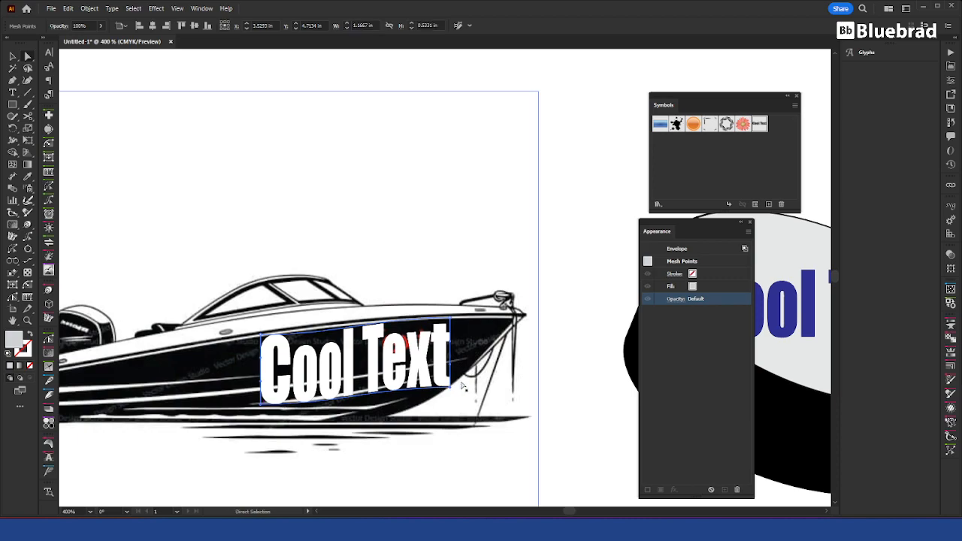
{"action": "left_click_drag", "start_coordinate": [449, 388], "coordinate": [448, 362]}
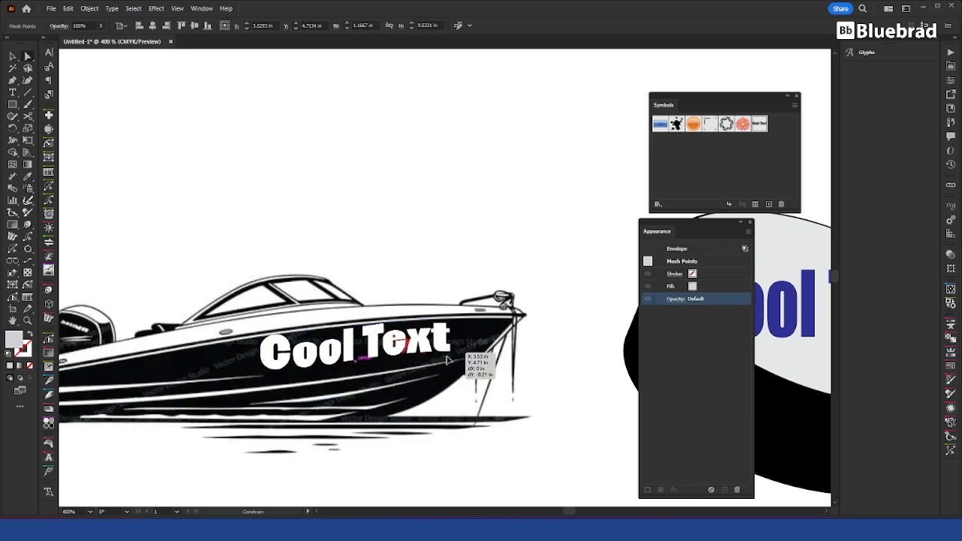
{"action": "left_click", "coordinate": [265, 391]}
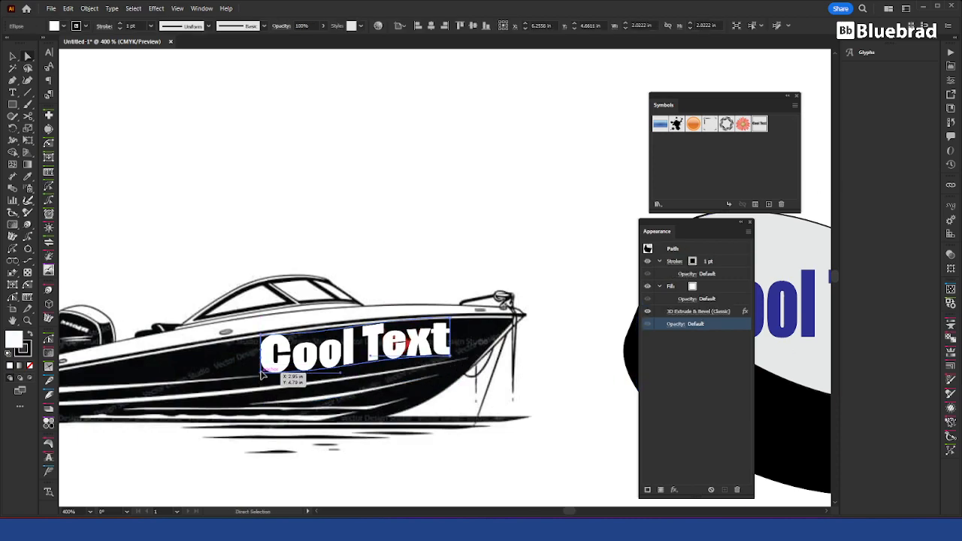
{"action": "left_click", "coordinate": [261, 372]}
{"action": "left_click_drag", "start_coordinate": [341, 373], "coordinate": [367, 364]}
Step: Lower the top corner points of the hull text's envelope slightly and adjust the upper edge's handle to follow the deck line
{"action": "left_click", "coordinate": [389, 321]}
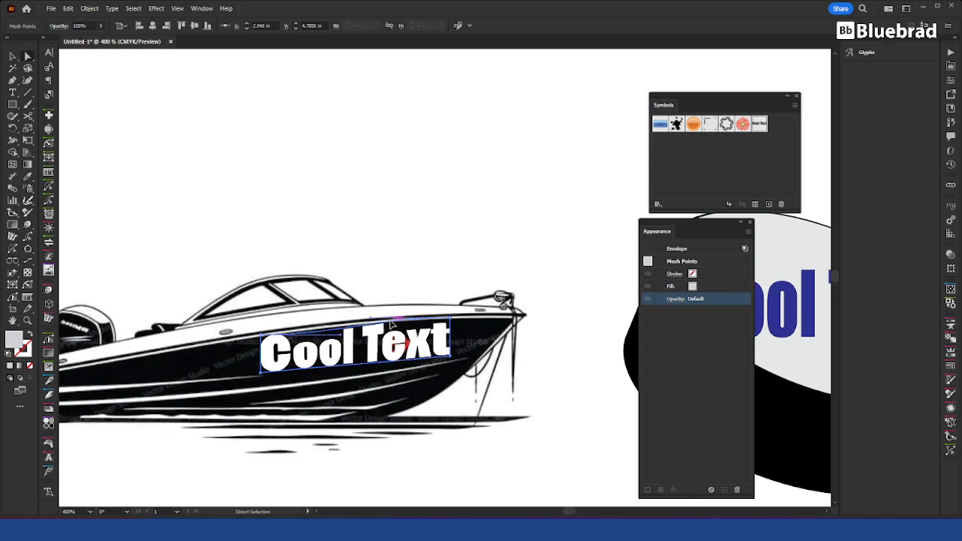
{"action": "left_click", "coordinate": [451, 319]}
{"action": "left_click_drag", "start_coordinate": [451, 318], "coordinate": [451, 319]}
{"action": "left_click_drag", "start_coordinate": [256, 338], "coordinate": [259, 344]}
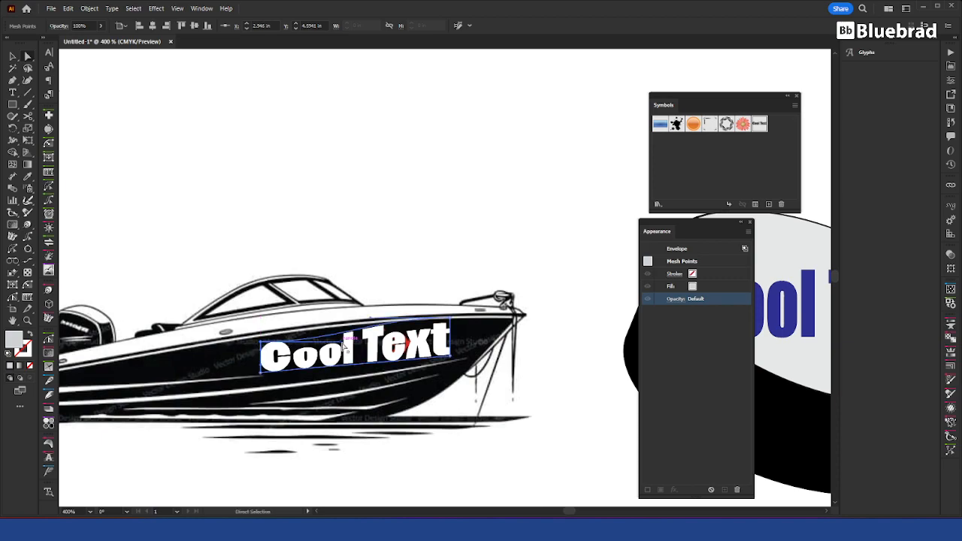
{"action": "left_click_drag", "start_coordinate": [341, 342], "coordinate": [374, 327]}
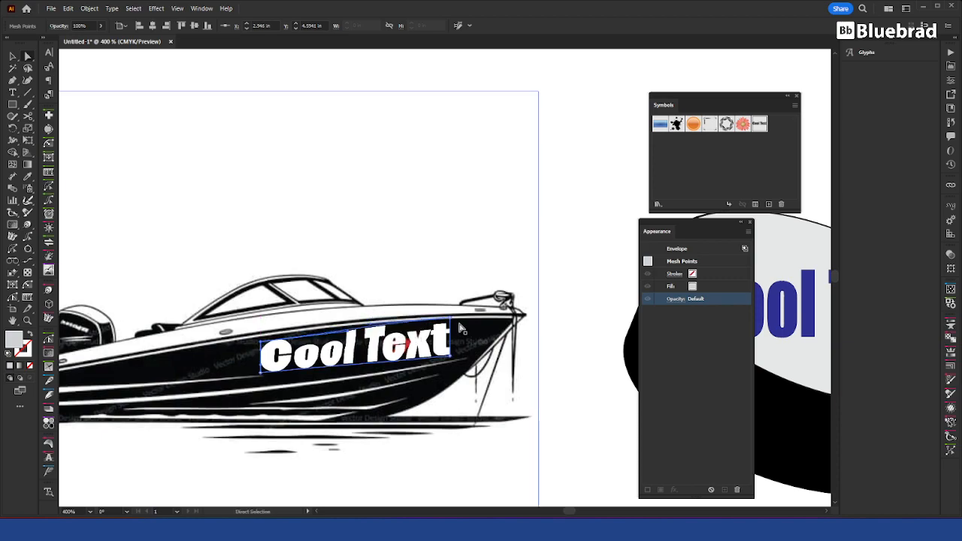
{"action": "scroll", "coordinate": [454, 325], "scroll_direction": "up", "scroll_amount": 4}
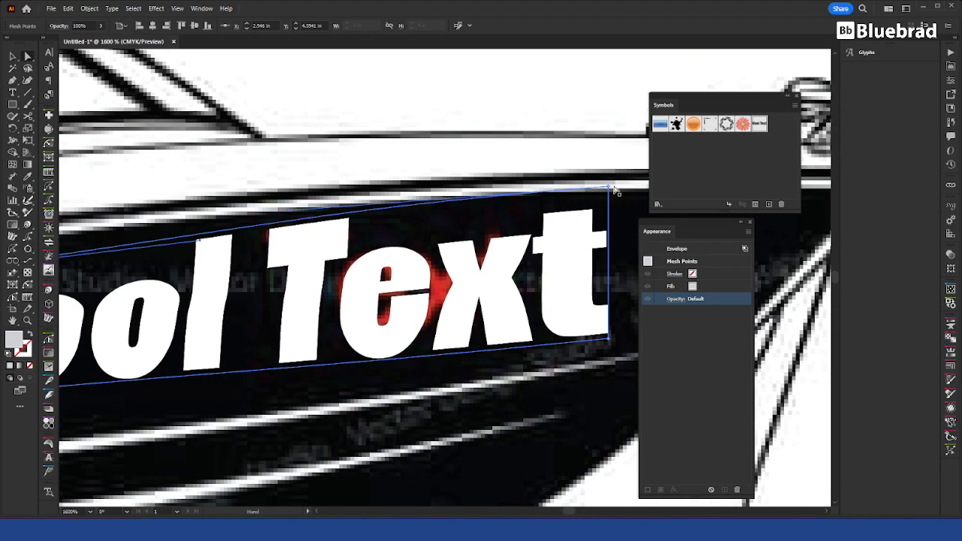
{"action": "left_click_drag", "start_coordinate": [608, 191], "coordinate": [613, 218]}
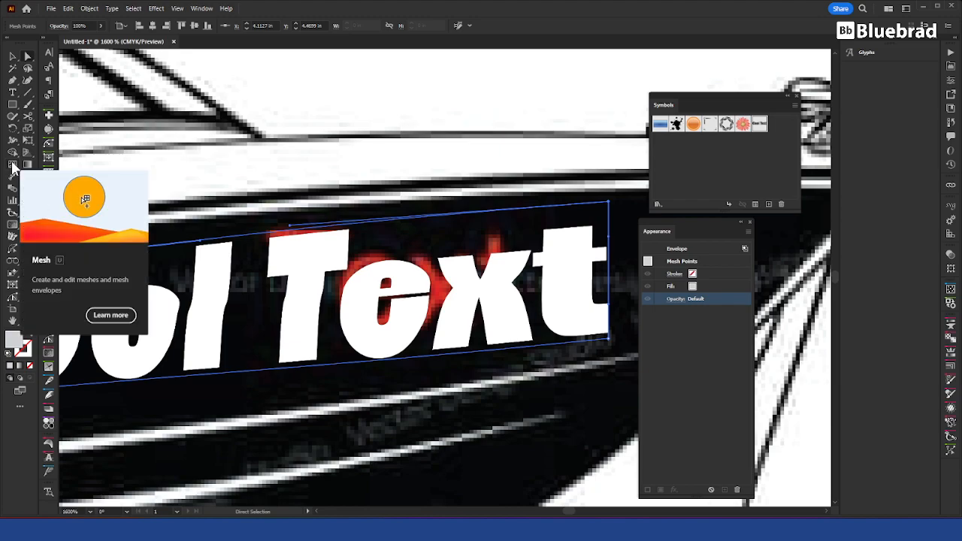
Step: Add a mesh point inside the hull text's envelope, in the gap between "Cool" and "Text"
{"action": "left_click", "coordinate": [13, 167]}
{"action": "left_click", "coordinate": [250, 307]}
{"action": "left_click_drag", "start_coordinate": [267, 310], "coordinate": [379, 259]}
{"action": "key", "text": "a"}
{"action": "scroll", "coordinate": [531, 262], "scroll_direction": "right", "scroll_amount": 5}
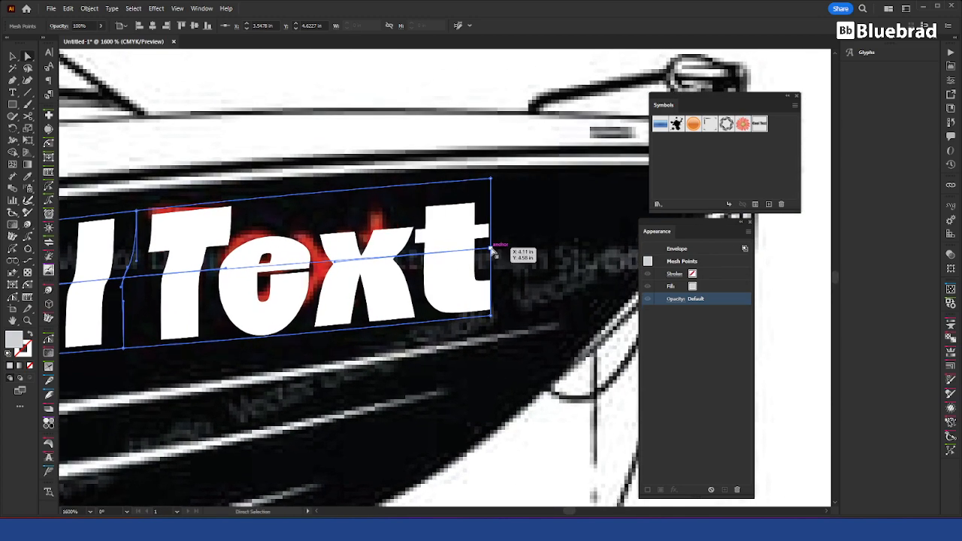
Step: Bow the envelope's edge at the bow end outward and bend the vertical mesh line between the two words to match
{"action": "left_click_drag", "start_coordinate": [503, 249], "coordinate": [501, 282]}
{"action": "left_click_drag", "start_coordinate": [490, 233], "coordinate": [508, 211]}
{"action": "mouse_move", "coordinate": [503, 255]}
{"action": "left_mouse_down"}
{"action": "mouse_move", "coordinate": [503, 265]}
{"action": "mouse_move", "coordinate": [514, 231]}
{"action": "mouse_move", "coordinate": [507, 250]}
{"action": "left_mouse_up"}
{"action": "left_click_drag", "start_coordinate": [247, 258], "coordinate": [436, 267]}
{"action": "left_click_drag", "start_coordinate": [451, 209], "coordinate": [445, 192]}
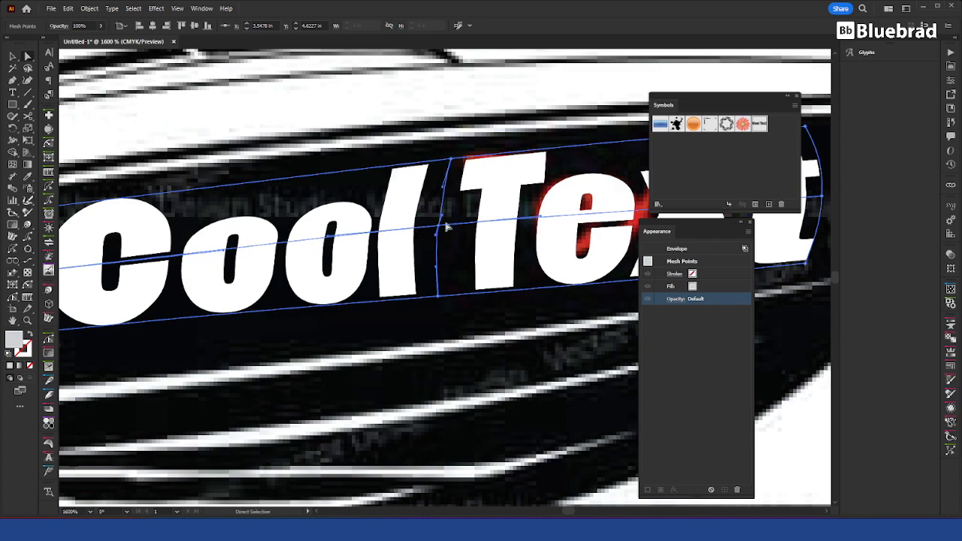
{"action": "left_click_drag", "start_coordinate": [440, 239], "coordinate": [441, 243]}
Step: Examine the fitted "Cool Text" lettering along the full length of the boat hull
{"action": "left_click_drag", "start_coordinate": [389, 293], "coordinate": [592, 256]}
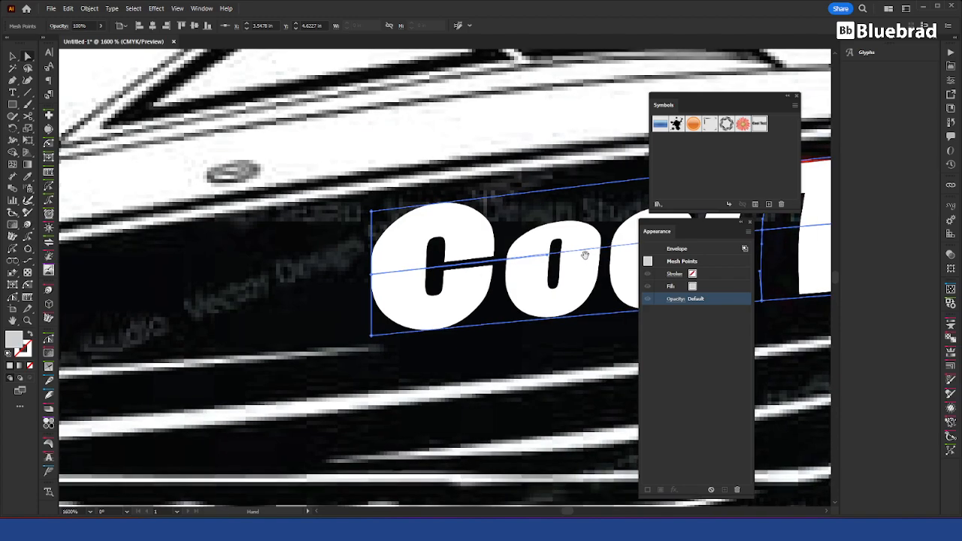
{"action": "left_click_drag", "start_coordinate": [525, 273], "coordinate": [339, 268]}
{"action": "scroll", "coordinate": [483, 286], "scroll_direction": "down", "scroll_amount": 3}
{"action": "left_click_drag", "start_coordinate": [485, 285], "coordinate": [318, 292]}
{"action": "left_click", "coordinate": [604, 263]}
{"action": "scroll", "coordinate": [593, 227], "scroll_direction": "down", "scroll_amount": 2}
Step: Try to lay the disc's "Cool Text" envelope along the top face with a 3D and Materials Rotate effect, turning it freely
{"action": "left_click_drag", "start_coordinate": [593, 225], "coordinate": [305, 283]}
{"action": "key", "text": "v"}
{"action": "left_click", "coordinate": [514, 258]}
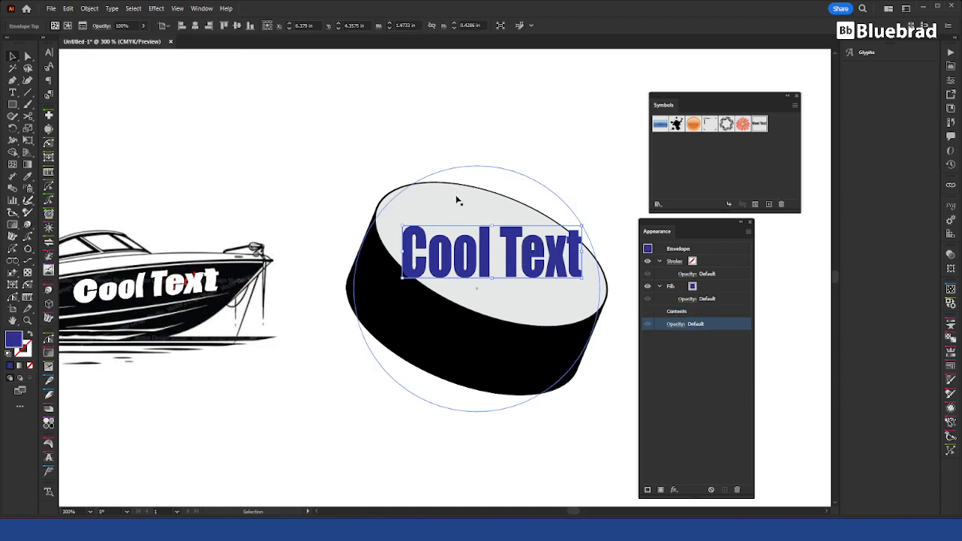
{"action": "left_click", "coordinate": [712, 365]}
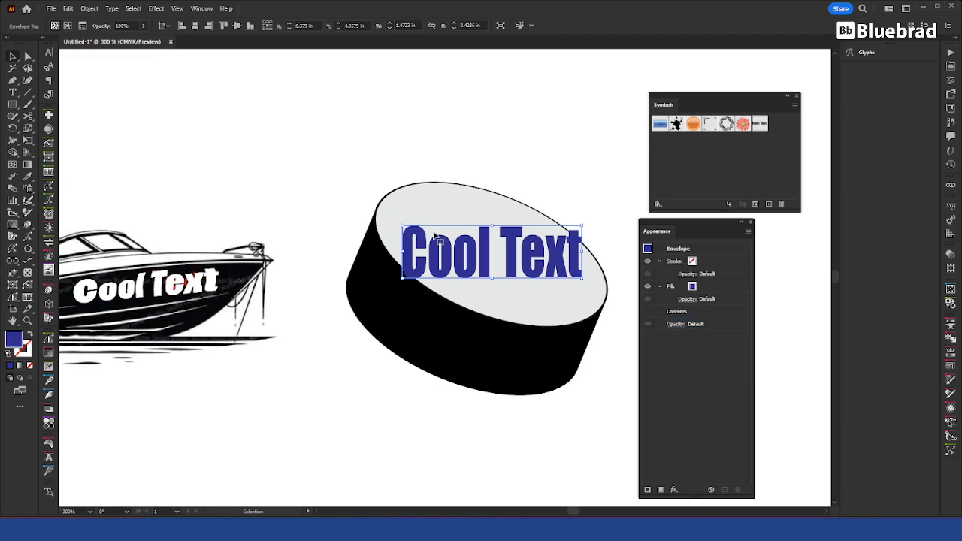
{"action": "left_click", "coordinate": [674, 490]}
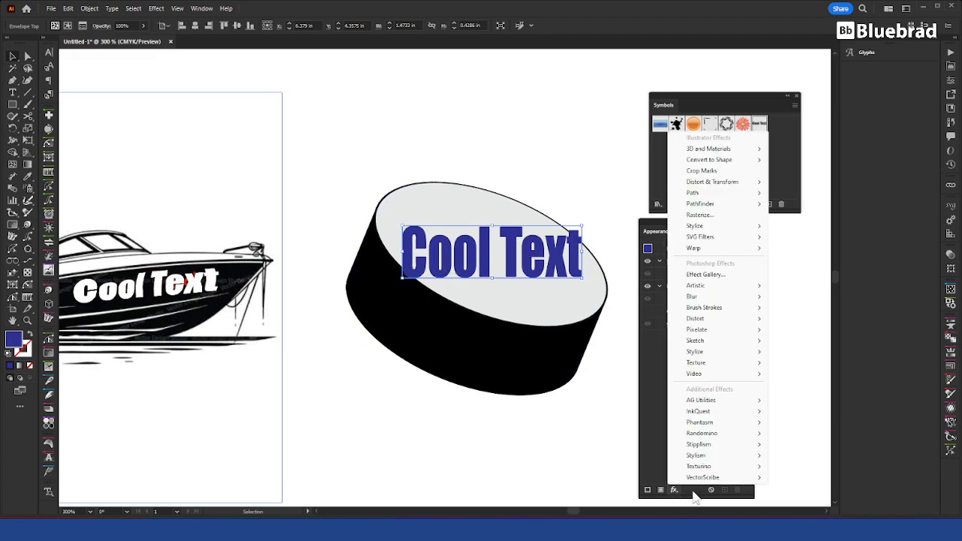
{"action": "mouse_move", "coordinate": [679, 228]}
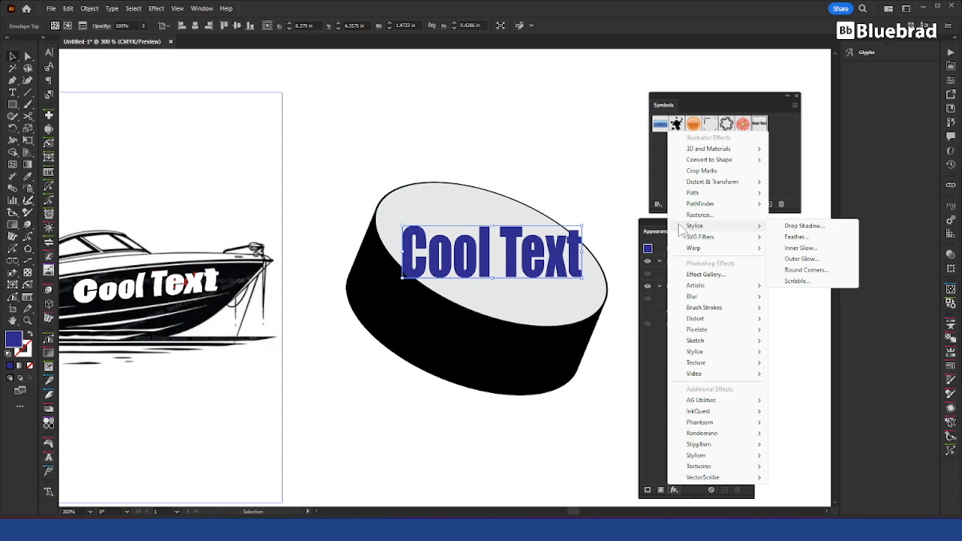
{"action": "mouse_move", "coordinate": [729, 186]}
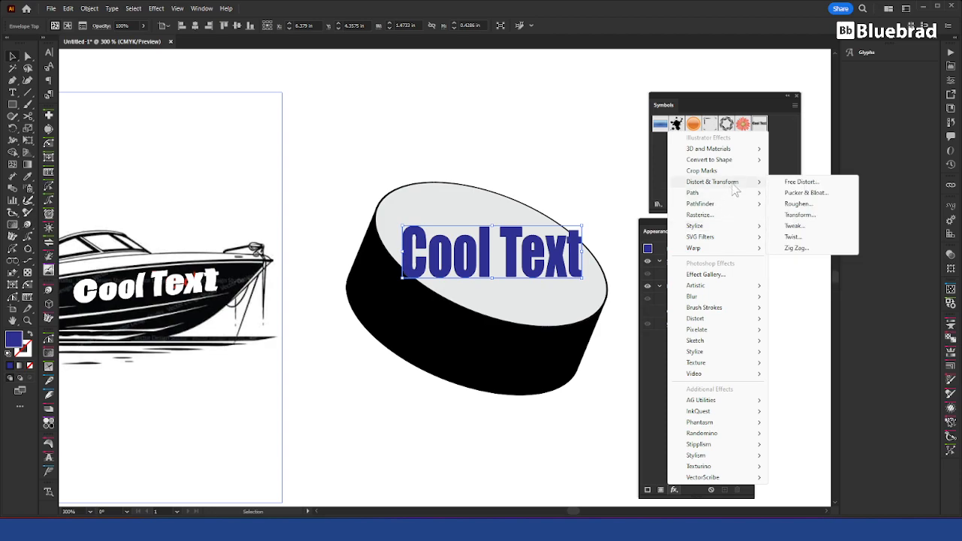
{"action": "mouse_move", "coordinate": [706, 153]}
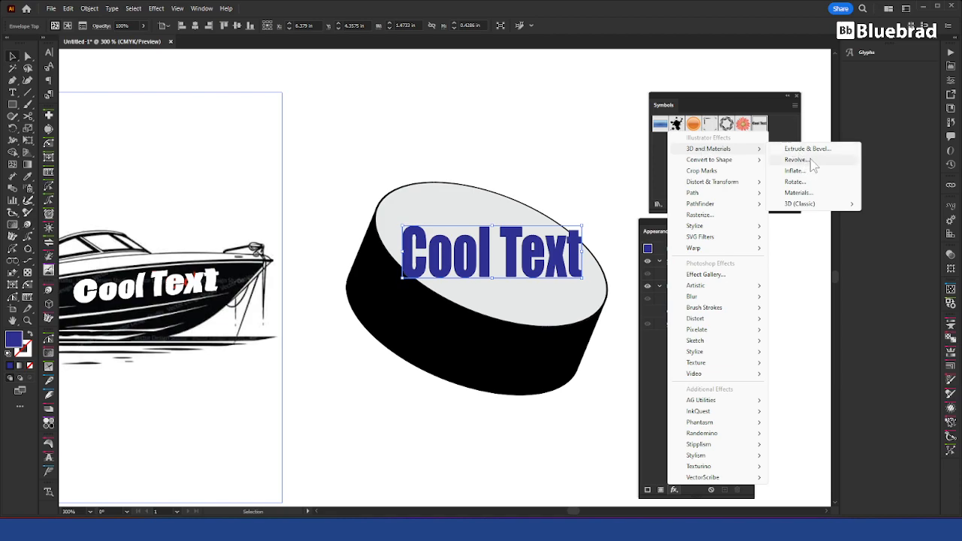
{"action": "left_click", "coordinate": [806, 183]}
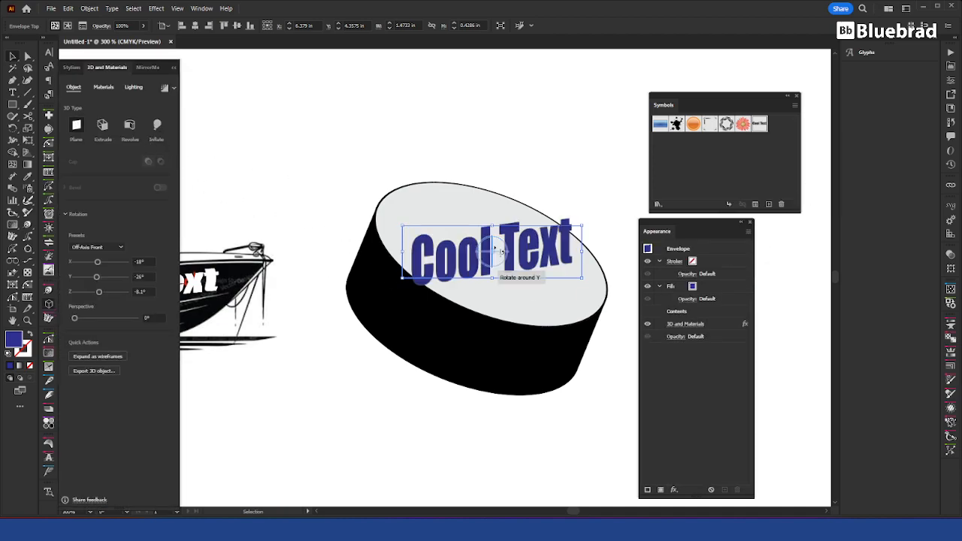
{"action": "left_click_drag", "start_coordinate": [498, 246], "coordinate": [503, 199]}
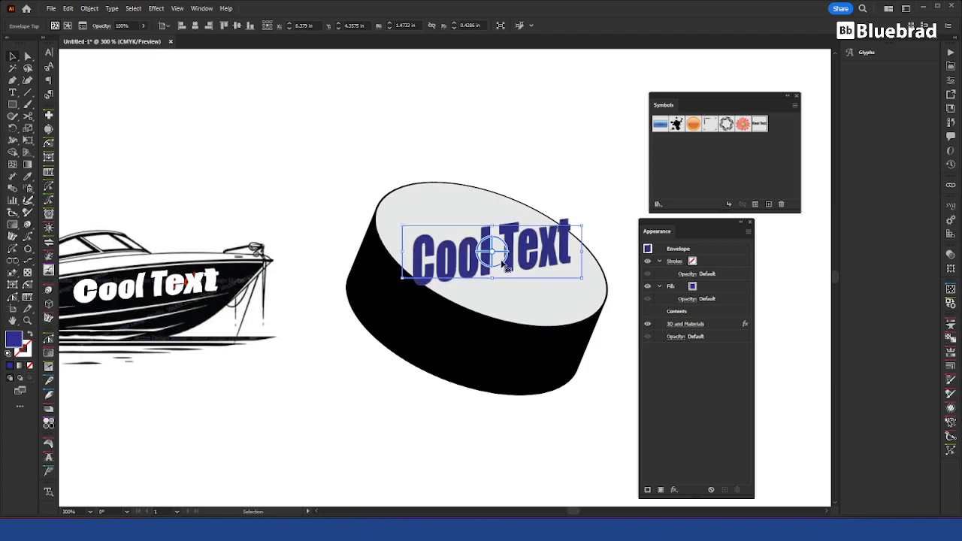
{"action": "left_click_drag", "start_coordinate": [504, 263], "coordinate": [530, 243]}
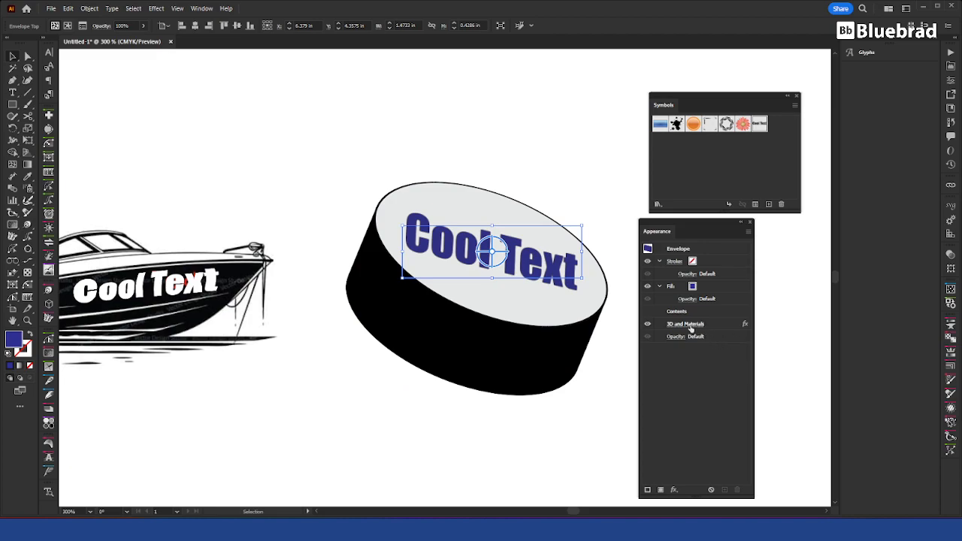
Step: Examine the edge quality of the 3D-rotated lettering on the disc up close
{"action": "left_click", "coordinate": [740, 324]}
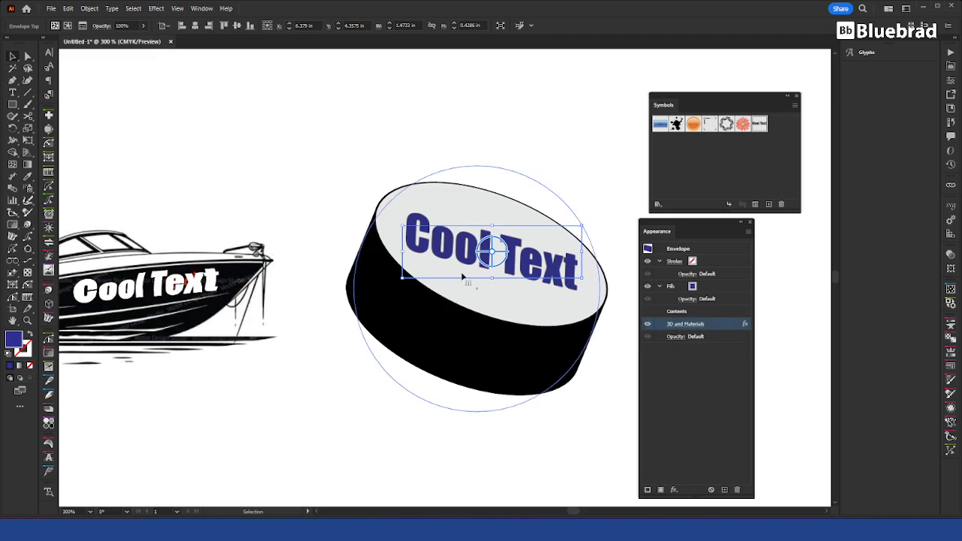
{"action": "scroll", "coordinate": [482, 242], "scroll_direction": "up", "scroll_amount": 5}
{"action": "scroll", "coordinate": [366, 254], "scroll_direction": "up", "scroll_amount": 3}
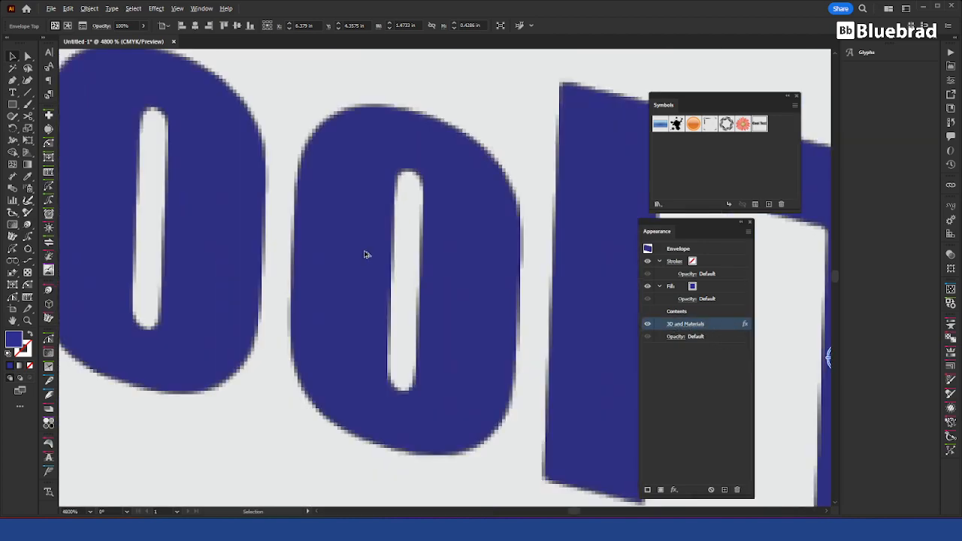
{"action": "scroll", "coordinate": [366, 254], "scroll_direction": "down", "scroll_amount": 8}
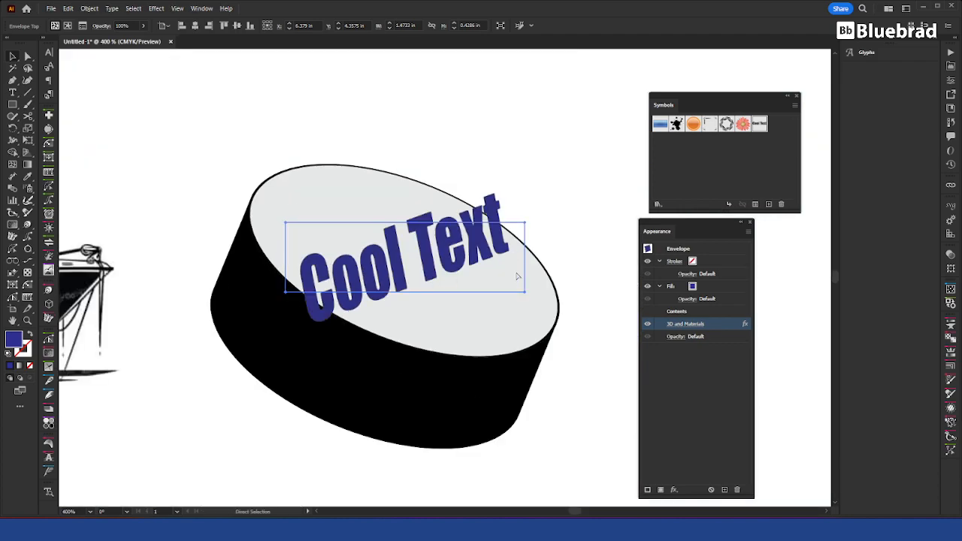
Step: Undo the 3D rotation and remove the 3D effect from the disc's text envelope
{"action": "key", "text": "ctrl+z"}
{"action": "key", "text": "ctrl+z"}
{"action": "key", "text": "ctrl+z"}
{"action": "key", "text": "v"}
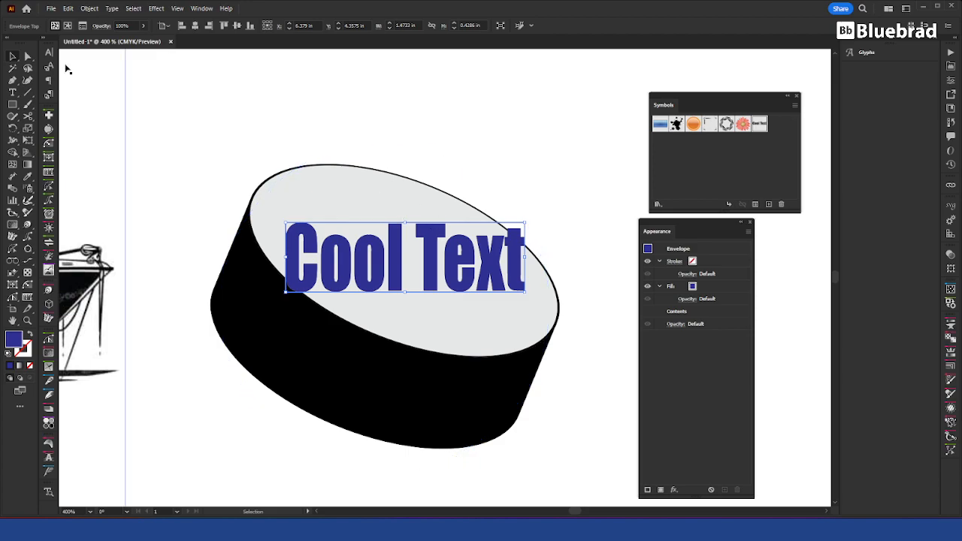
{"action": "key", "text": "a"}
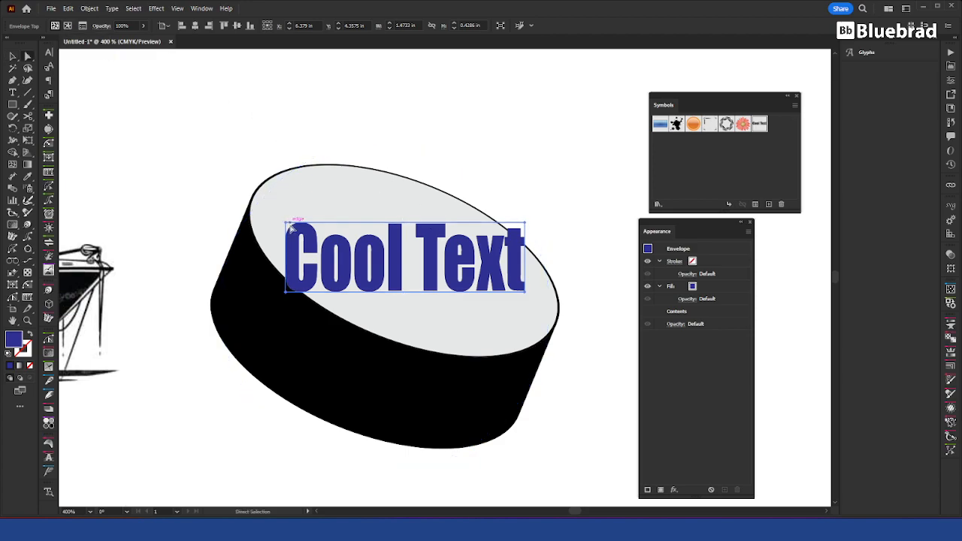
{"action": "left_click", "coordinate": [286, 223]}
{"action": "left_click", "coordinate": [287, 299]}
Step: Start shearing the disc's text envelope with a shear angle of -14° and a custom axis angle of 12°
{"action": "key", "text": "v"}
{"action": "left_click", "coordinate": [342, 255]}
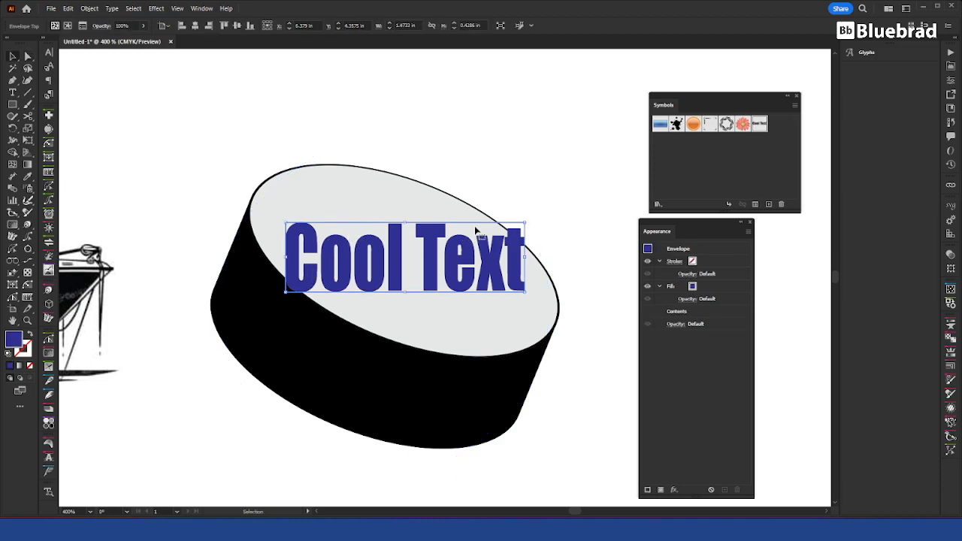
{"action": "right_click", "coordinate": [476, 253]}
{"action": "mouse_move", "coordinate": [529, 419]}
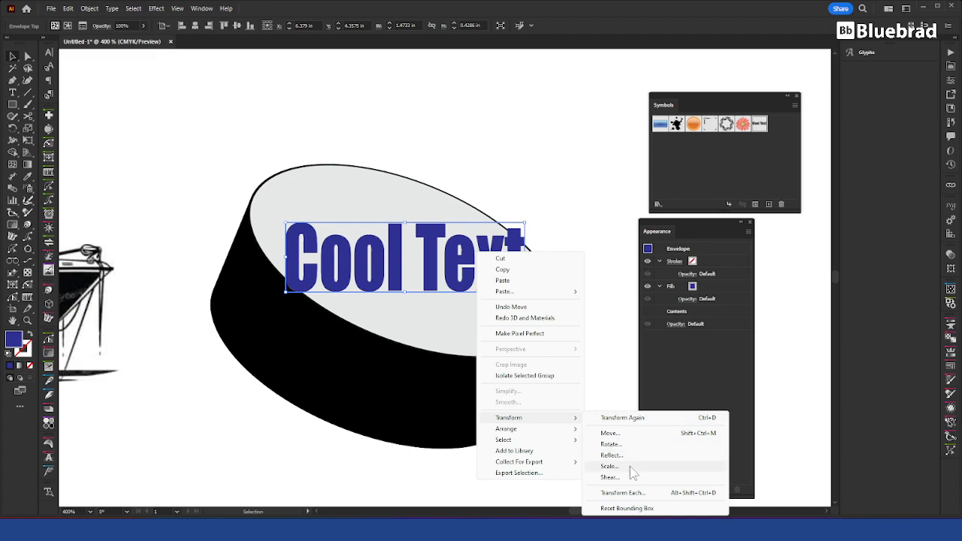
{"action": "left_click", "coordinate": [609, 477]}
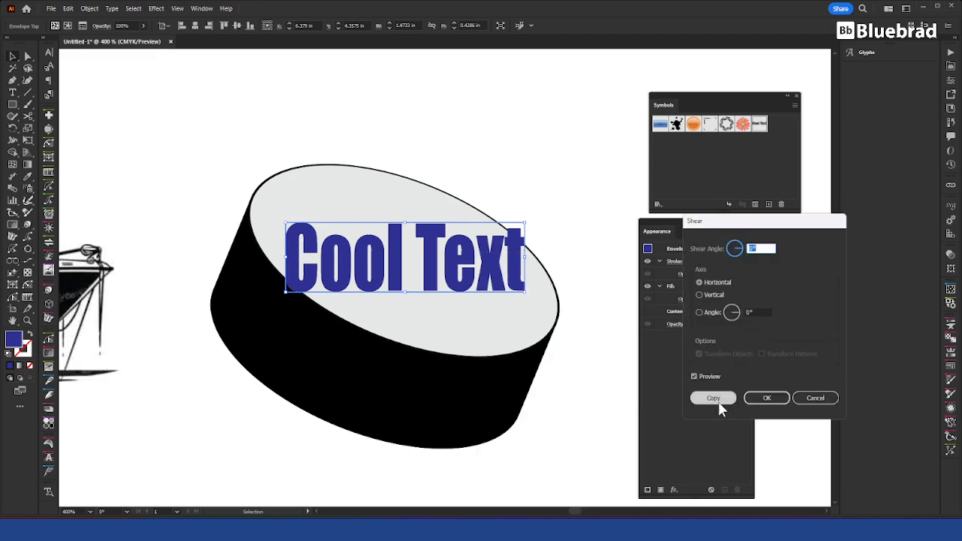
{"action": "scroll", "coordinate": [763, 245], "scroll_direction": "up", "scroll_amount": 11}
{"action": "scroll", "coordinate": [763, 245], "scroll_direction": "down", "scroll_amount": 20}
{"action": "scroll", "coordinate": [763, 245], "scroll_direction": "down", "scroll_amount": 5}
{"action": "left_click", "coordinate": [758, 311]}
{"action": "scroll", "coordinate": [758, 311], "scroll_direction": "up", "scroll_amount": 10}
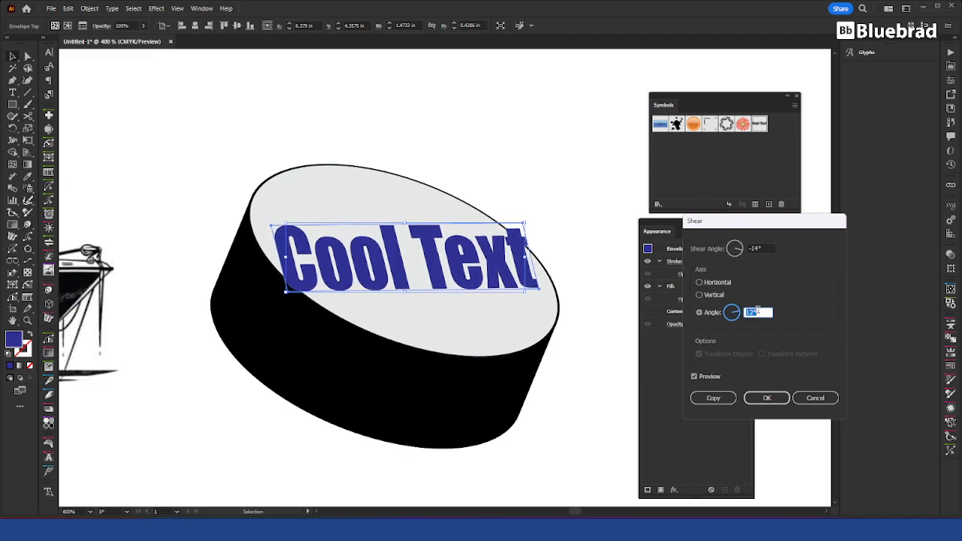
Step: Set the shear angle to -24° and apply the shear to the disc's text
{"action": "left_click", "coordinate": [758, 248]}
{"action": "scroll", "coordinate": [759, 248], "scroll_direction": "down", "scroll_amount": 8}
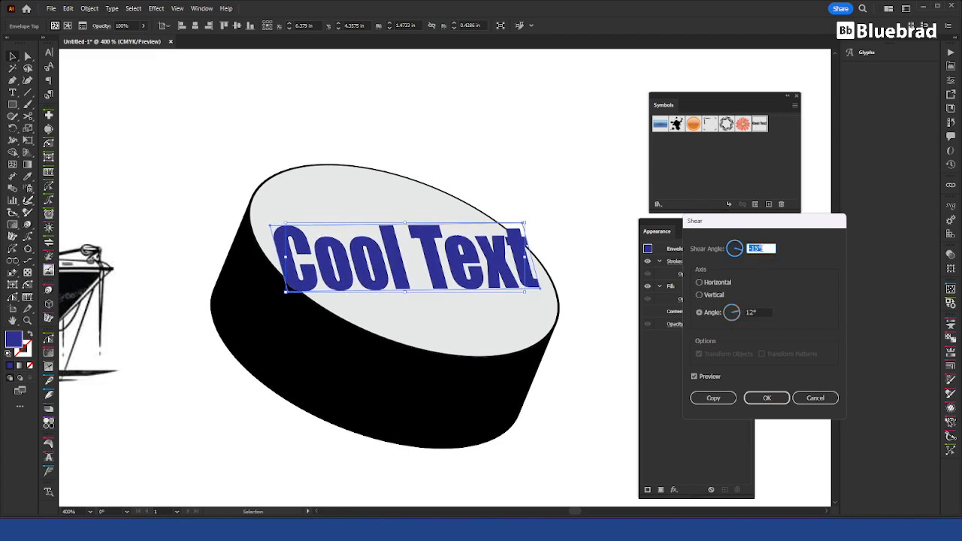
{"action": "scroll", "coordinate": [759, 248], "scroll_direction": "down", "scroll_amount": 2}
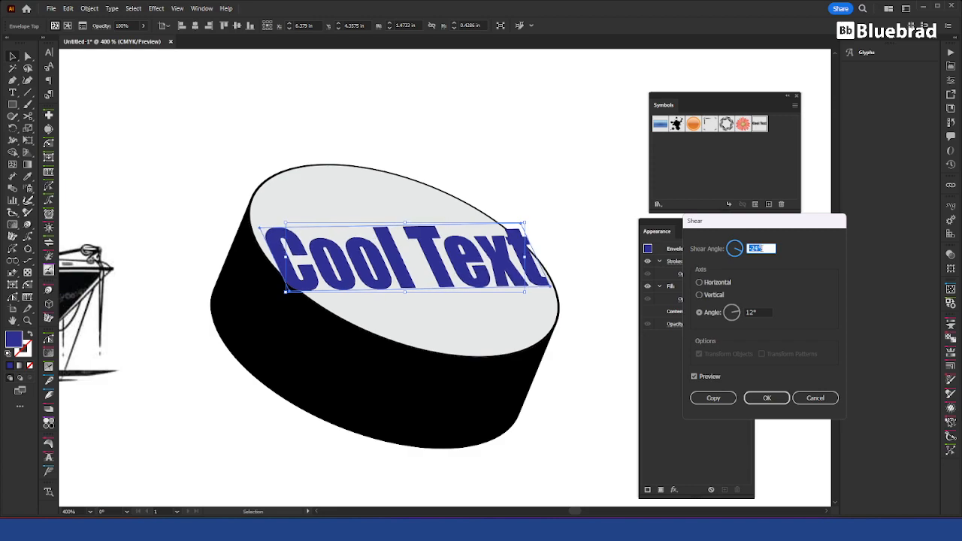
{"action": "left_click", "coordinate": [776, 399]}
Step: Rotate the sheared text clockwise to follow the tilt of the disc's top face and deselect it
{"action": "left_click_drag", "start_coordinate": [553, 288], "coordinate": [530, 309]}
{"action": "left_click_drag", "start_coordinate": [522, 315], "coordinate": [519, 318]}
{"action": "left_click", "coordinate": [611, 316]}
{"action": "scroll", "coordinate": [487, 201], "scroll_direction": "down", "scroll_amount": 2}
{"action": "left_click_drag", "start_coordinate": [479, 208], "coordinate": [555, 265]}
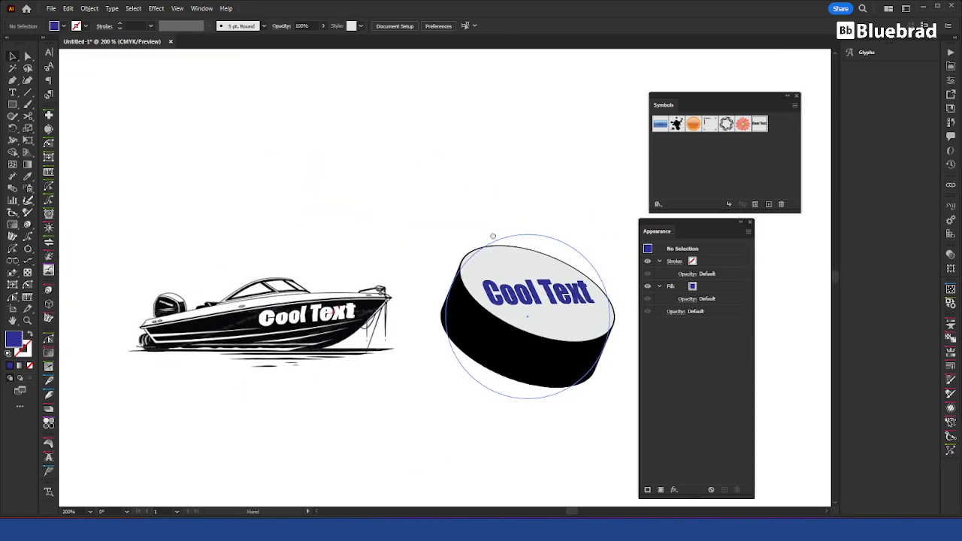
Step: Edit the "Decal" symbol, replace its wording with "New Stuff" and leave symbol editing
{"action": "double_click", "coordinate": [753, 130]}
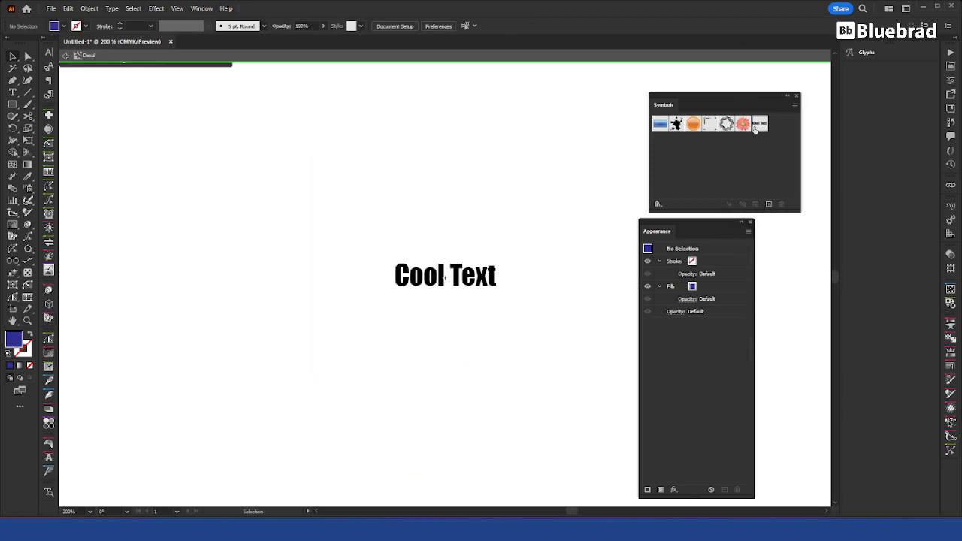
{"action": "double_click", "coordinate": [446, 273]}
{"action": "key", "text": "ctrl+a"}
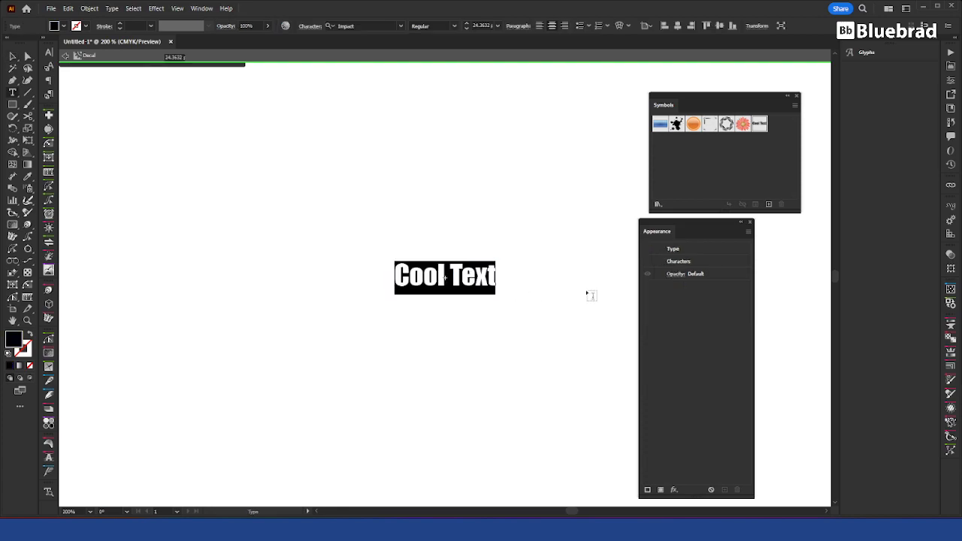
{"action": "type", "text": "New"}
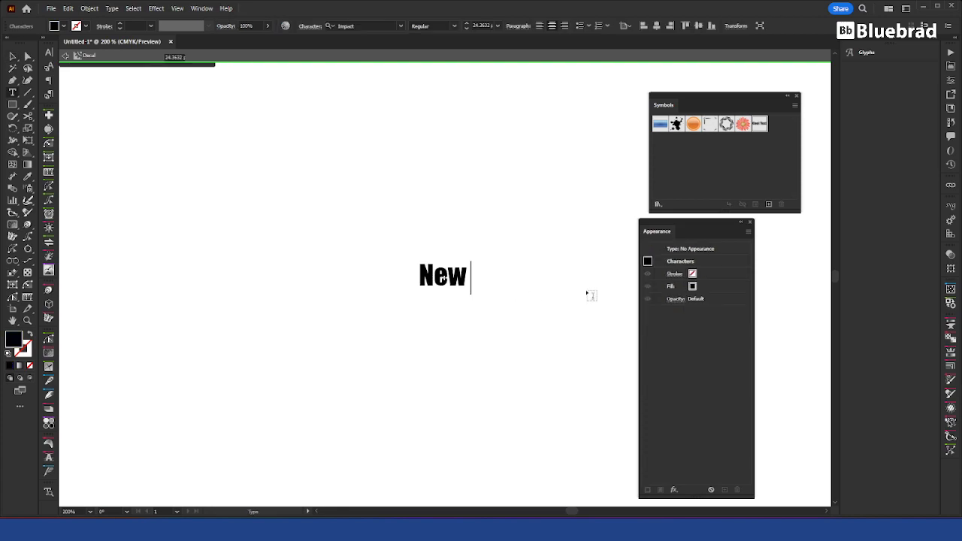
{"action": "type", "text": " Stuff"}
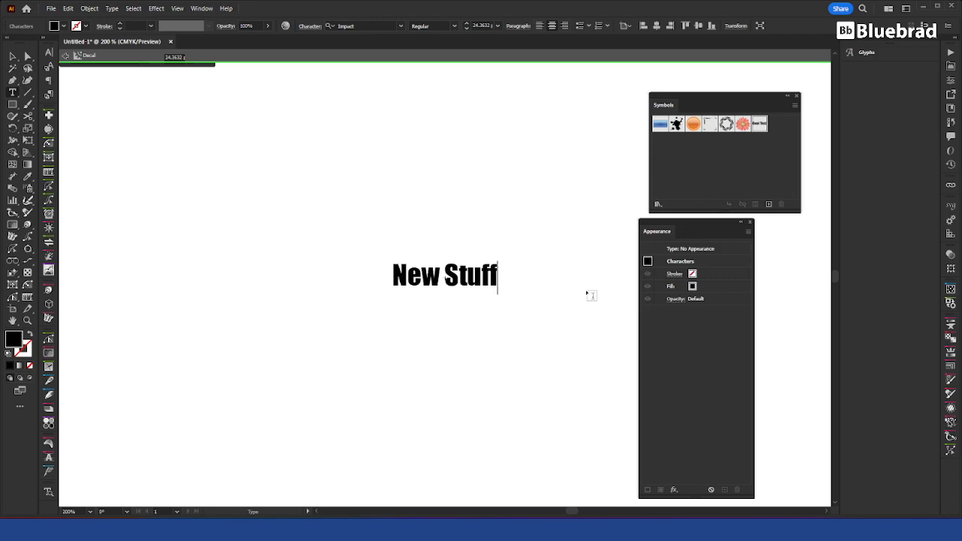
{"action": "key", "text": "Escape"}
{"action": "left_click", "coordinate": [587, 293]}
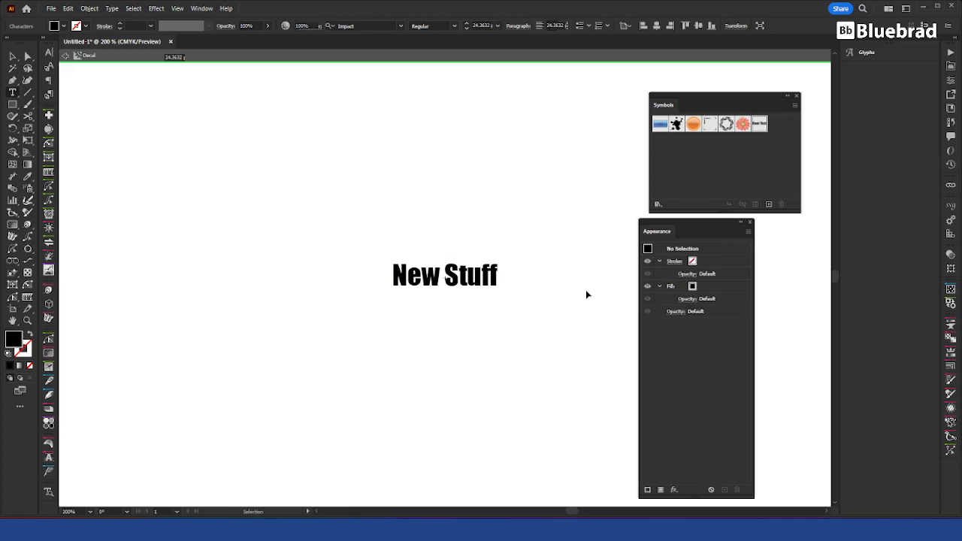
{"action": "double_click", "coordinate": [586, 291]}
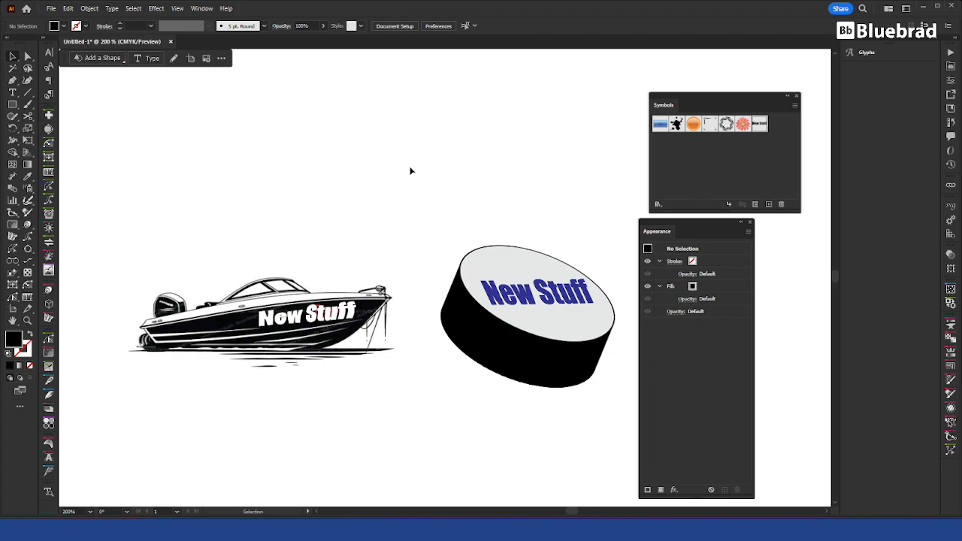
Step: Move the upper corner point at the "Stuff" end of the disc text's envelope slightly inward
{"action": "left_click", "coordinate": [574, 305]}
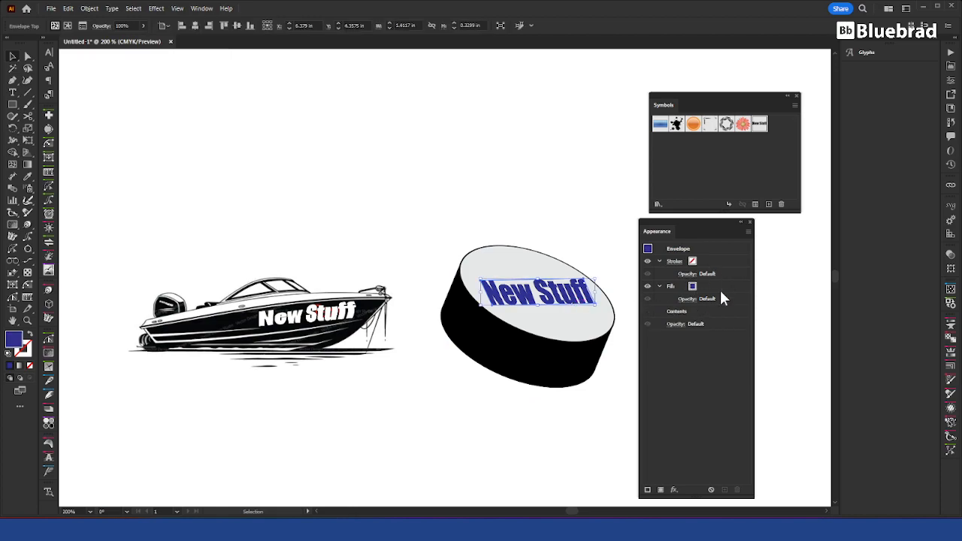
{"action": "left_click", "coordinate": [451, 234]}
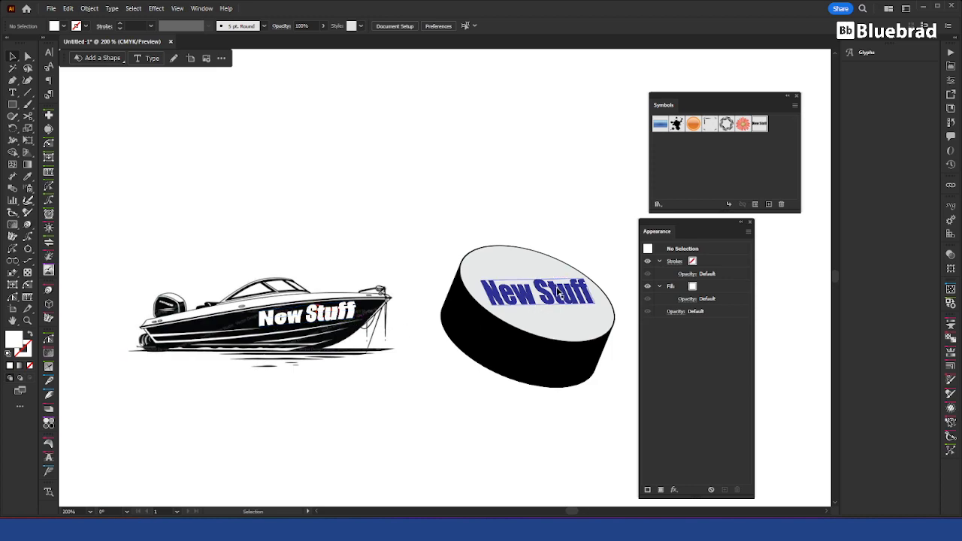
{"action": "key", "text": "a"}
{"action": "left_click", "coordinate": [583, 279]}
{"action": "scroll", "coordinate": [584, 280], "scroll_direction": "up", "scroll_amount": 2}
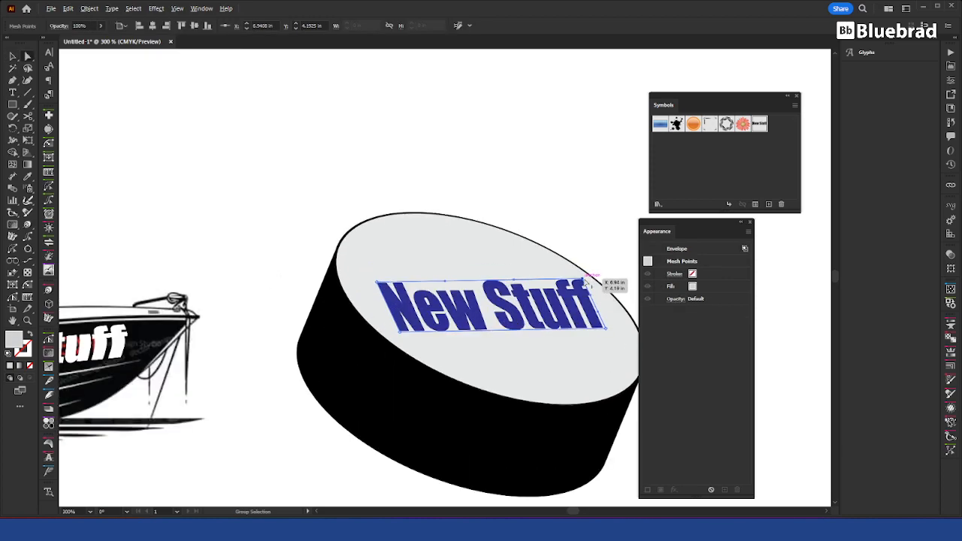
{"action": "left_click_drag", "start_coordinate": [583, 279], "coordinate": [554, 308]}
Step: Adjust the corner point's handle to bow the envelope's end edge outward toward the disc's rim, and deselect the text
{"action": "scroll", "coordinate": [601, 319], "scroll_direction": "up", "scroll_amount": 4}
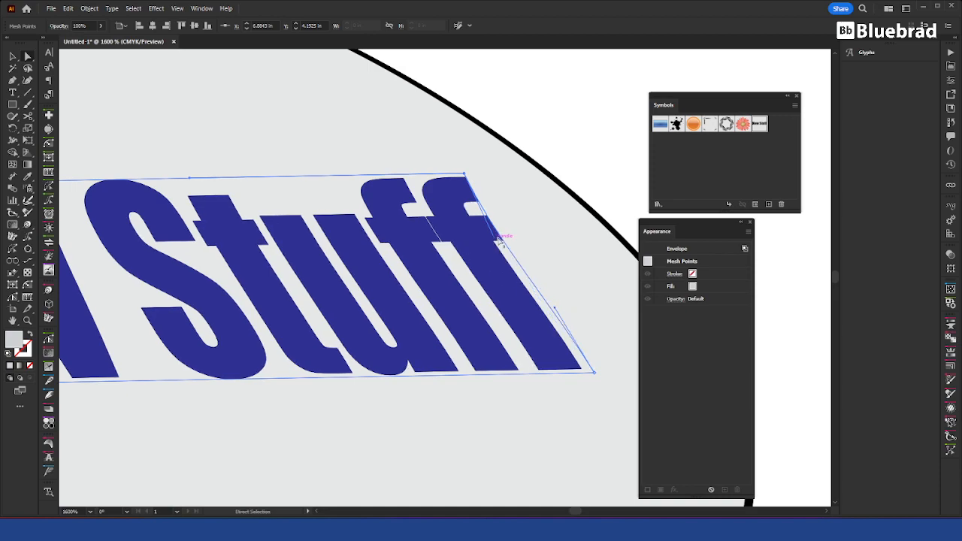
{"action": "left_click_drag", "start_coordinate": [496, 242], "coordinate": [550, 239]}
{"action": "scroll", "coordinate": [550, 239], "scroll_direction": "down", "scroll_amount": 10}
{"action": "scroll", "coordinate": [526, 218], "scroll_direction": "up", "scroll_amount": 6}
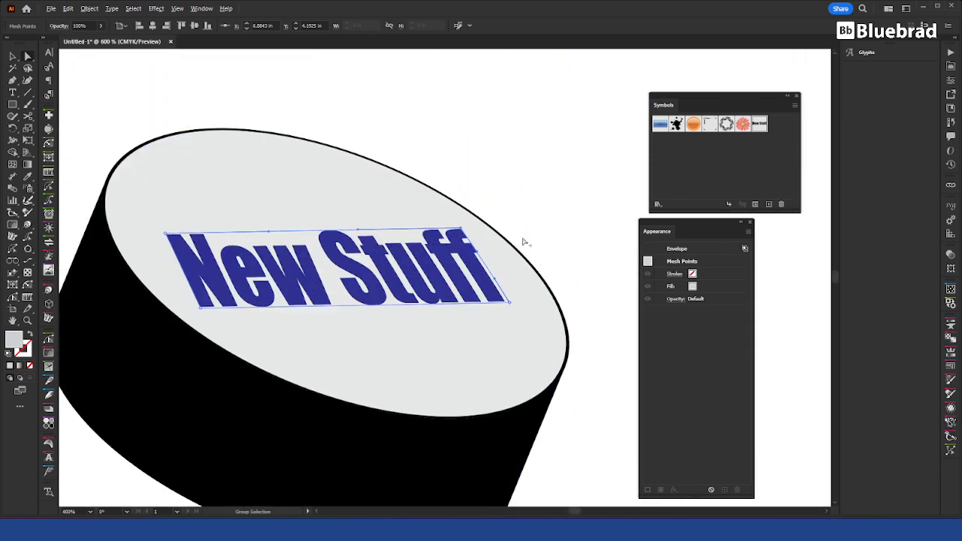
{"action": "left_click", "coordinate": [470, 230]}
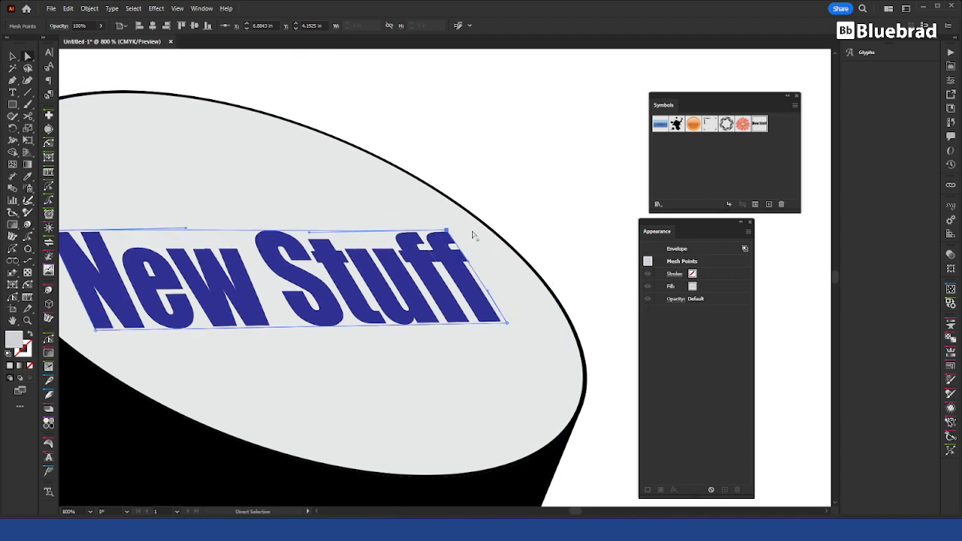
{"action": "scroll", "coordinate": [572, 198], "scroll_direction": "down", "scroll_amount": 6}
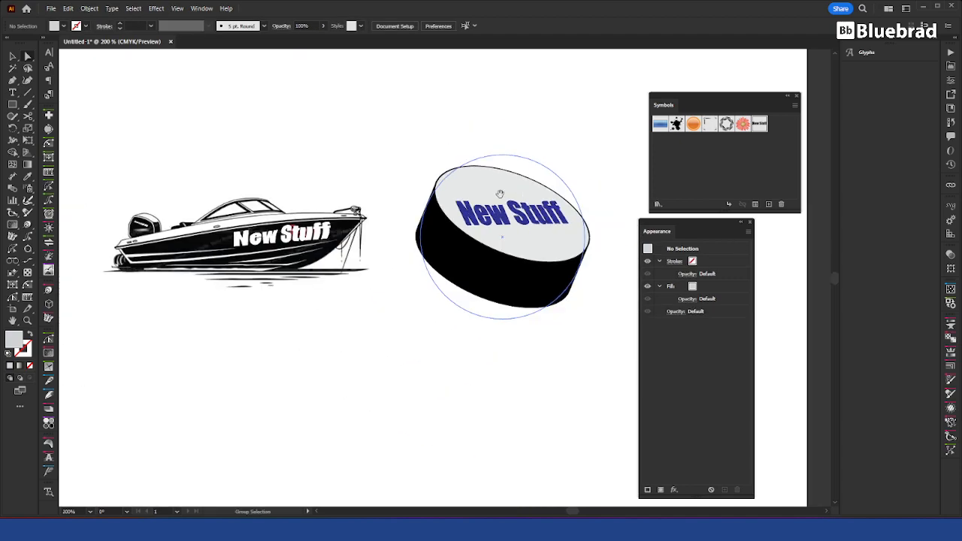
{"action": "key", "text": "v"}
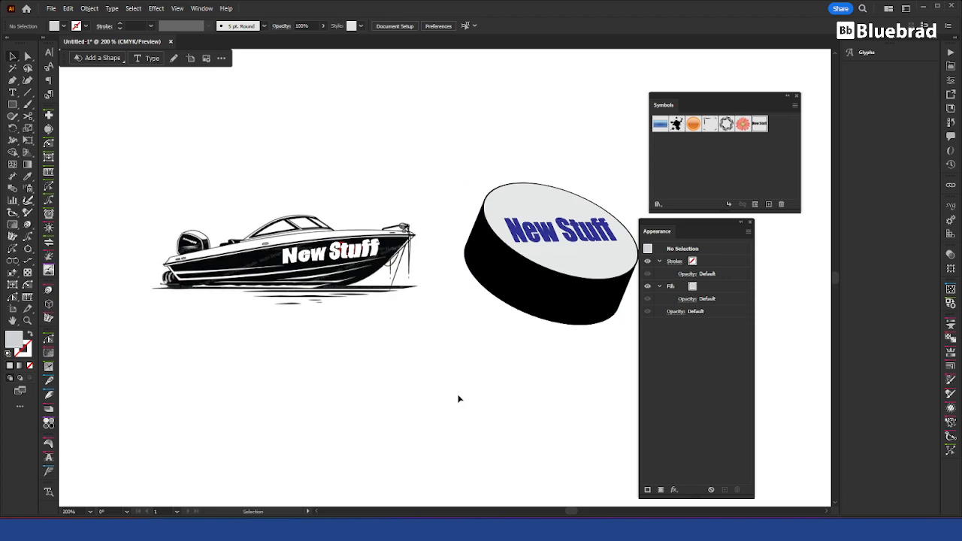